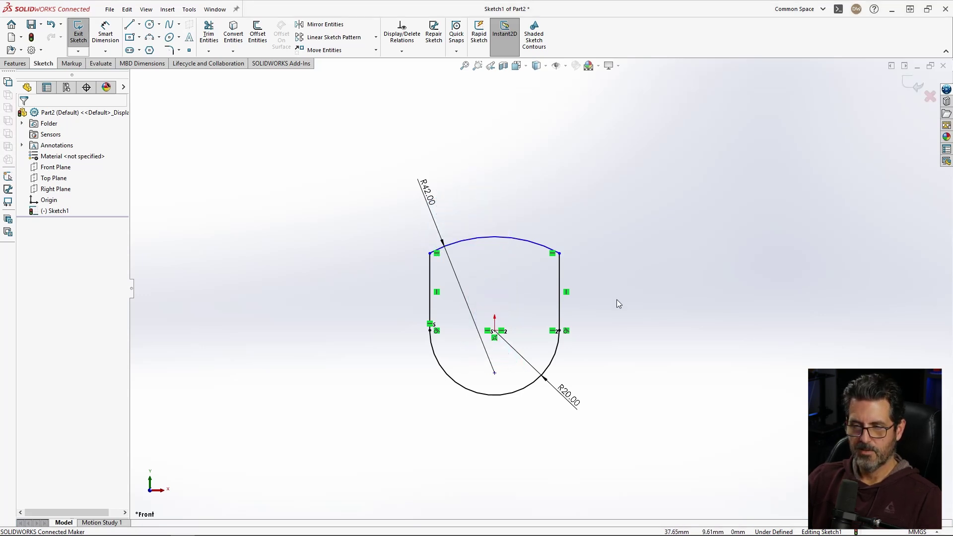
{"action": "key", "text": "d"}
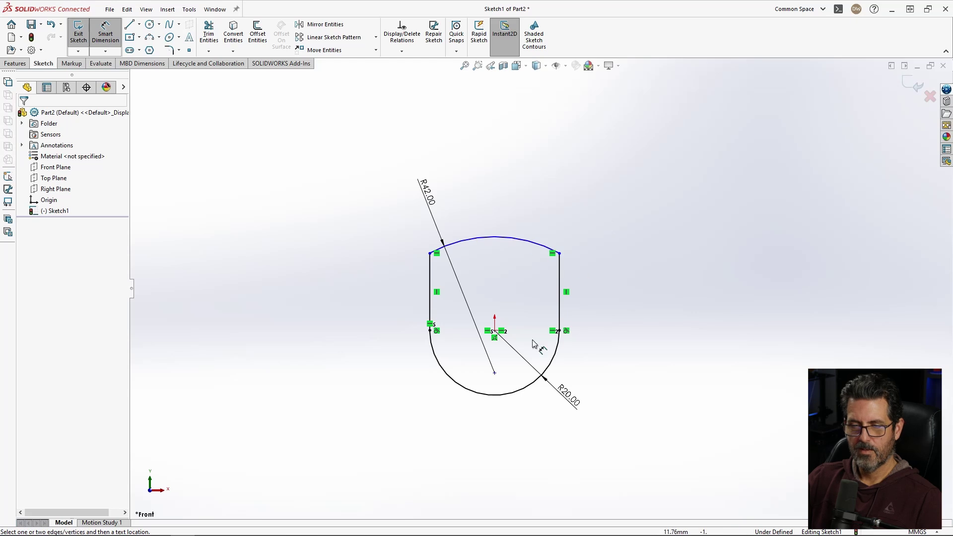
{"action": "left_click", "coordinate": [528, 390]}
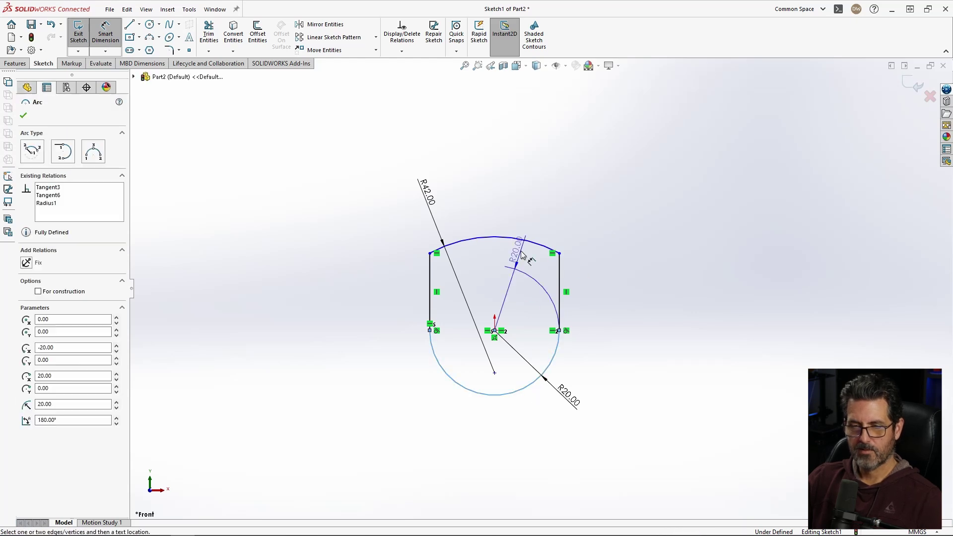
{"action": "left_click", "coordinate": [522, 242]}
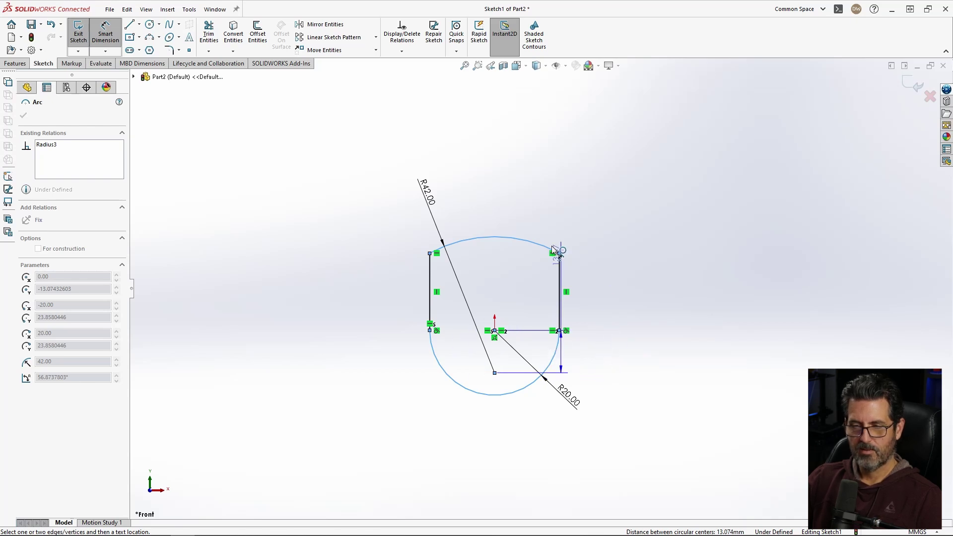
{"action": "key", "text": "Escape"}
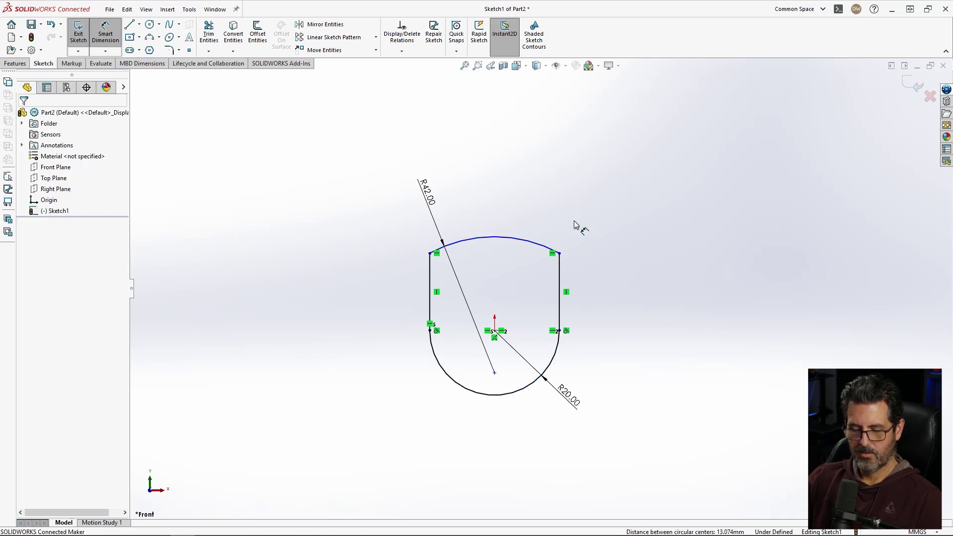
- Dimension the profile's overall height from the lower arc's lowest point to the upper arc's highest point as 50 mm
{"action": "left_click", "coordinate": [521, 242]}
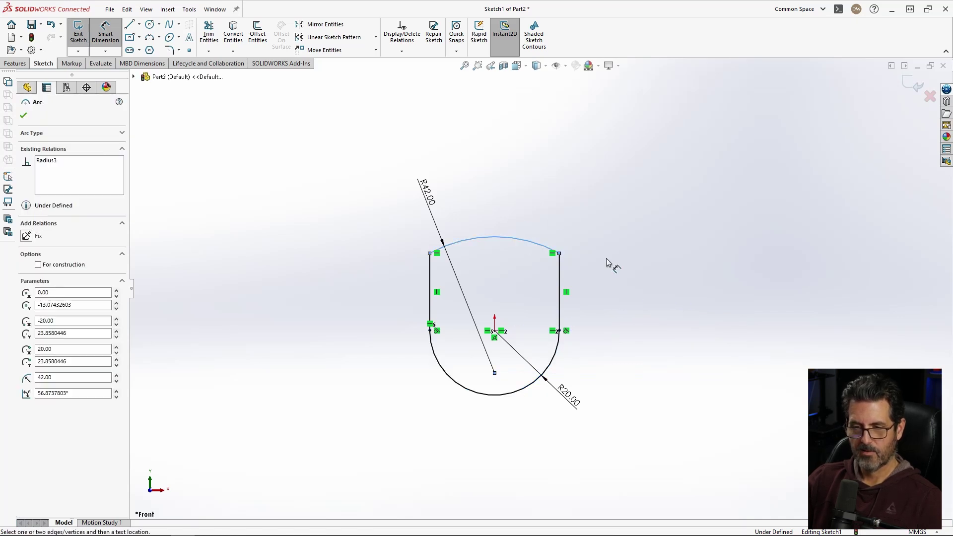
{"action": "left_click", "coordinate": [528, 392]}
{"action": "left_click", "coordinate": [615, 325]}
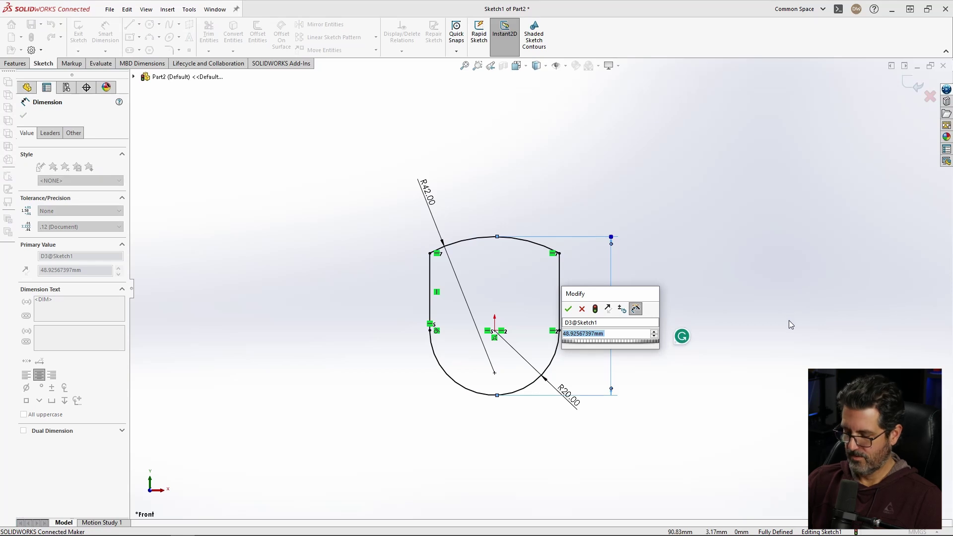
{"action": "type", "text": "50"}
{"action": "key", "text": "Return"}
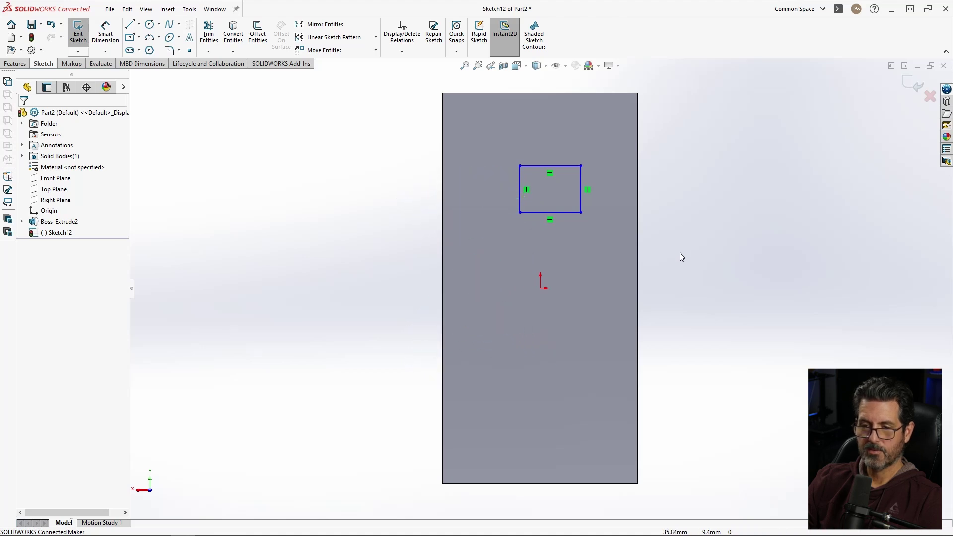
- Add a Vertical relation between the midpoint of the rectangle's lower edge and the origin
{"action": "left_click", "coordinate": [550, 213]}
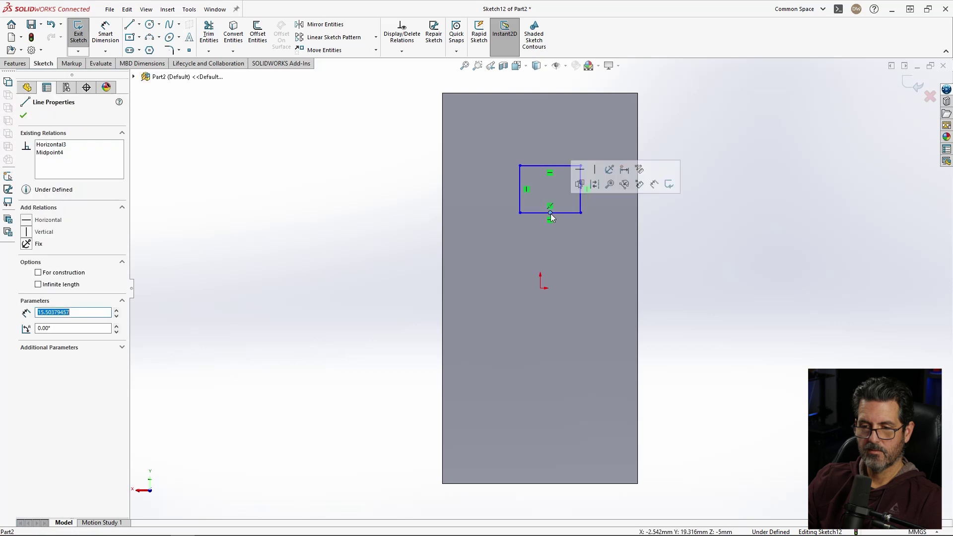
{"action": "left_click", "coordinate": [540, 289], "text": "ctrl"}
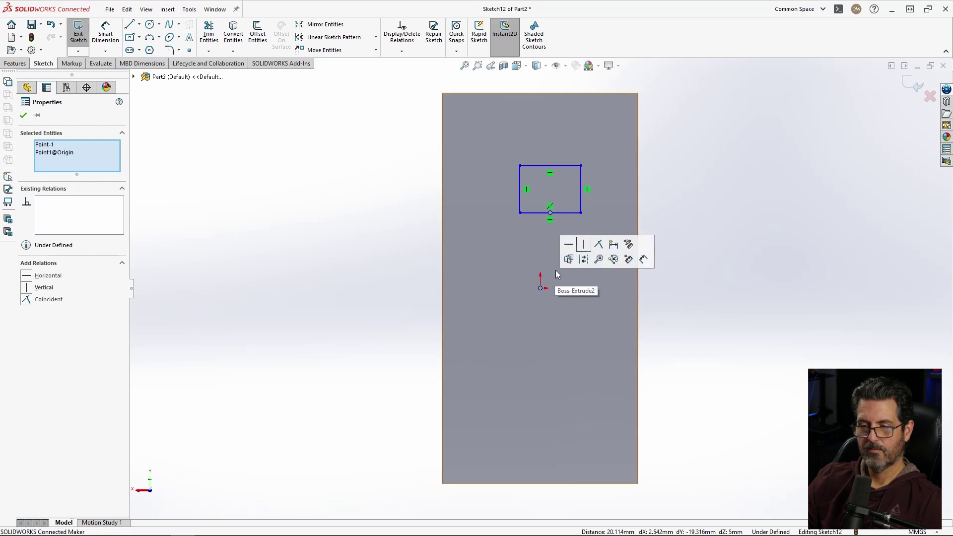
{"action": "left_click", "coordinate": [584, 245]}
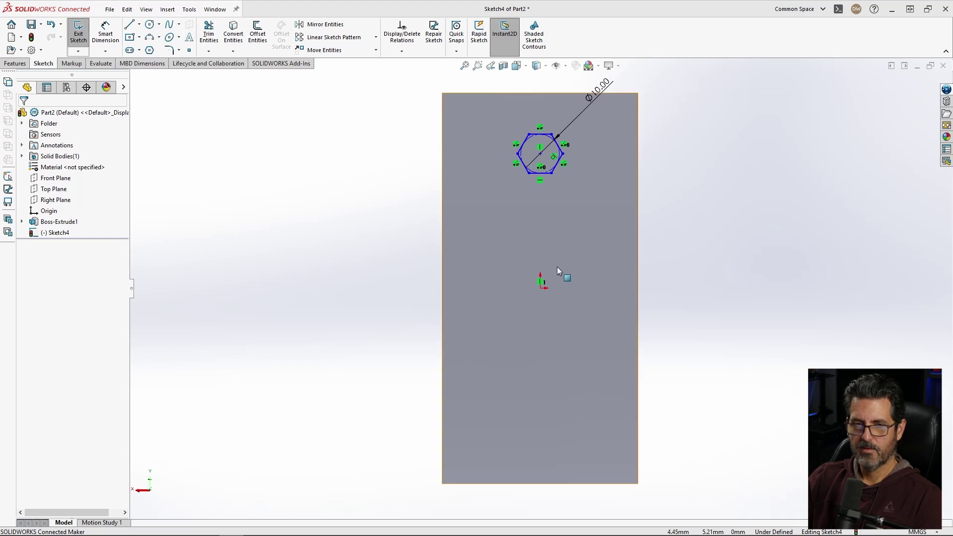
{"action": "key", "text": "d"}
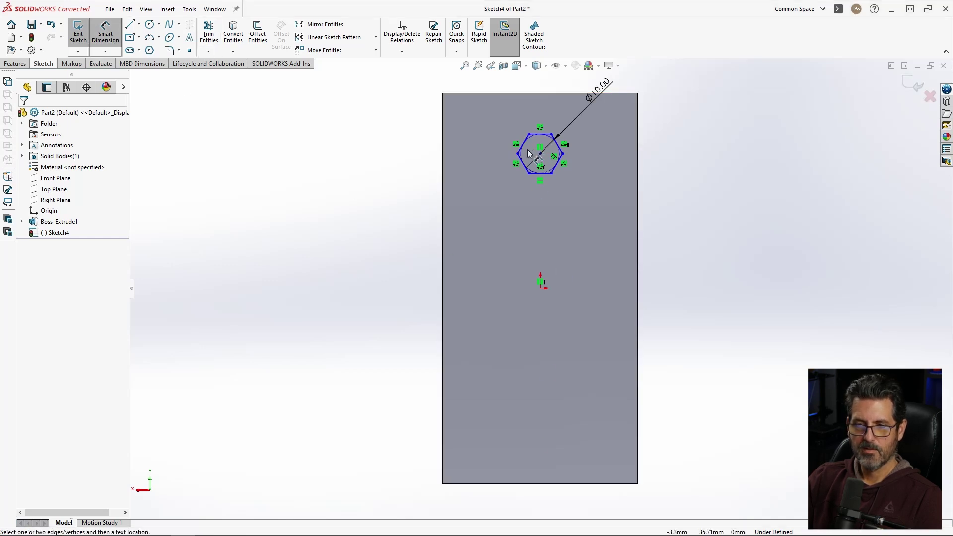
{"action": "left_click", "coordinate": [540, 154]}
{"action": "left_click", "coordinate": [540, 287]}
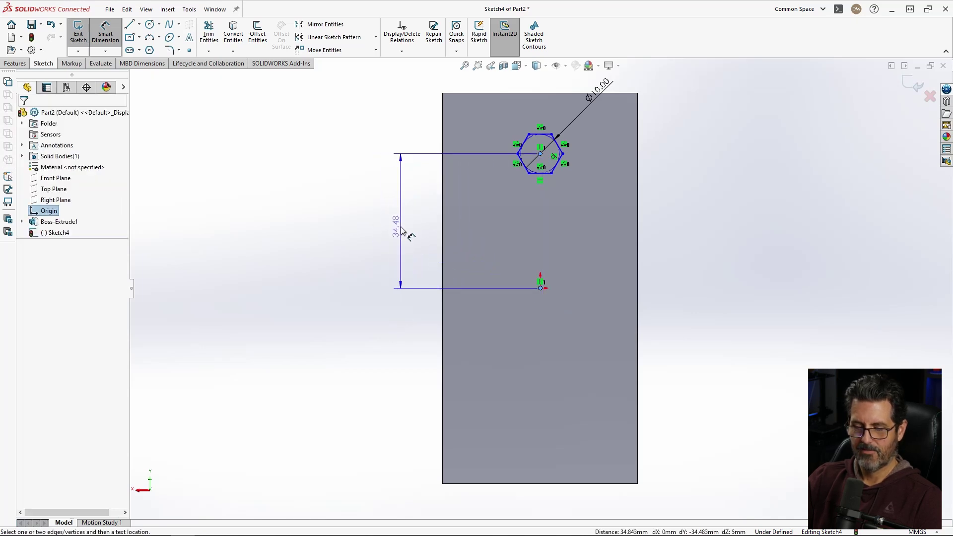
{"action": "key", "text": "Escape"}
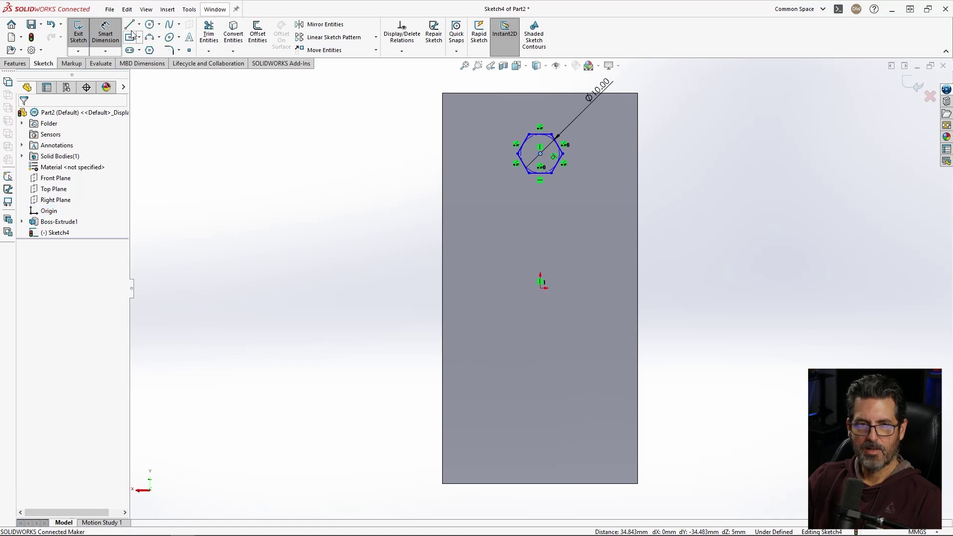
- Sketch a horizontal centerline about 35 mm long from the origin out past the left edge of the face
{"action": "left_click", "coordinate": [140, 25]}
{"action": "left_click", "coordinate": [149, 34]}
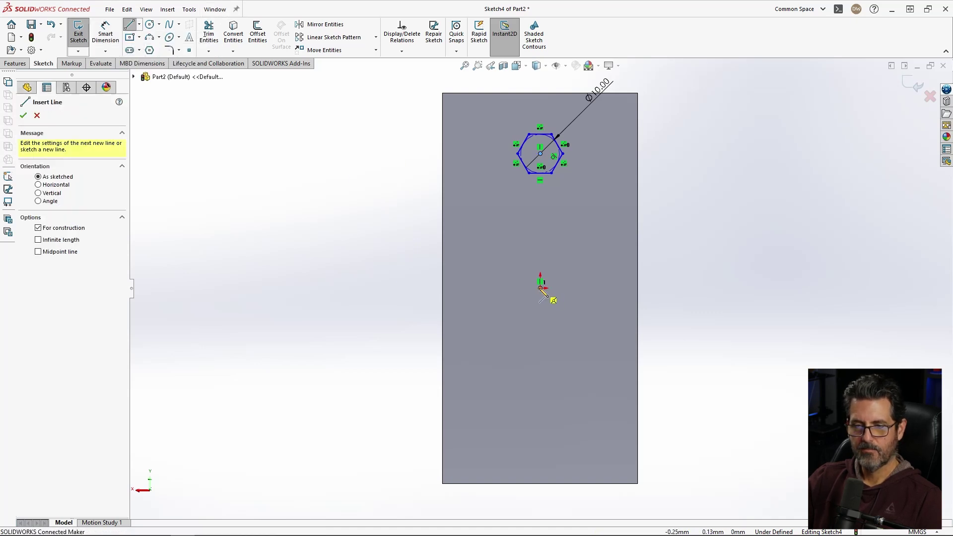
{"action": "mouse_move", "coordinate": [405, 288]}
{"action": "left_mouse_down"}
{"action": "mouse_move", "coordinate": [411, 294]}
{"action": "mouse_move", "coordinate": [436, 160]}
{"action": "mouse_move", "coordinate": [404, 177]}
{"action": "left_mouse_up"}
{"action": "key", "text": "Escape"}
- Dimension the hexagon's centre to the centerline as a doubled distance across the centerline, set to 68 mm
{"action": "key", "text": "d"}
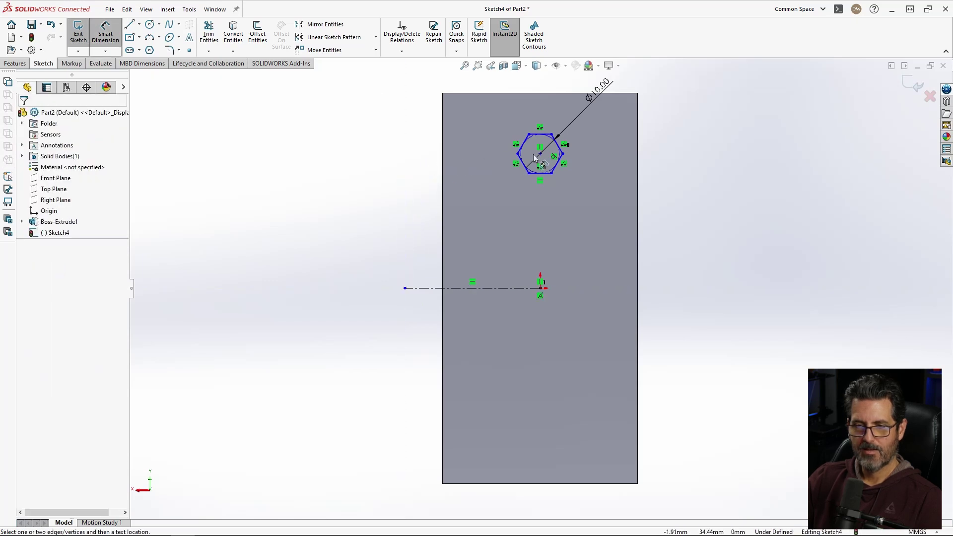
{"action": "left_click", "coordinate": [540, 155]}
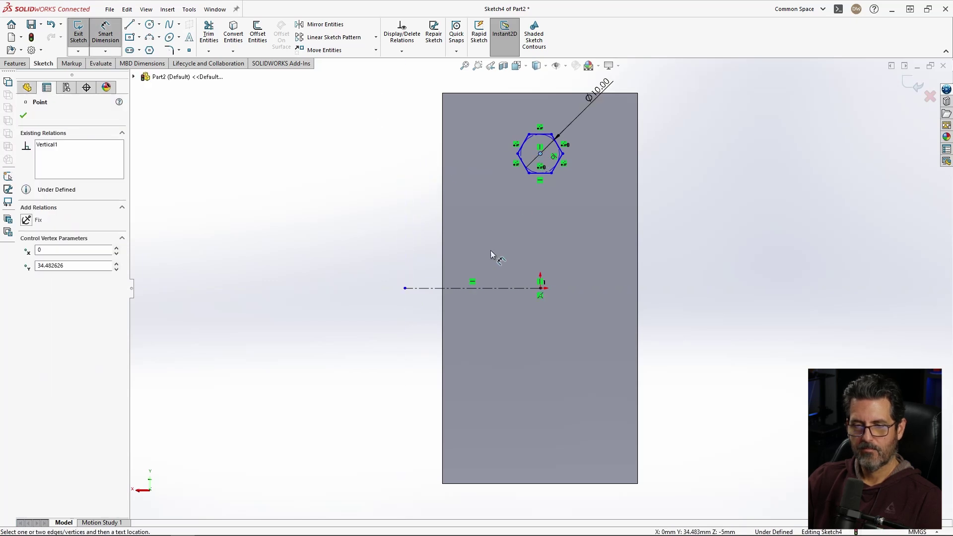
{"action": "left_click", "coordinate": [457, 289]}
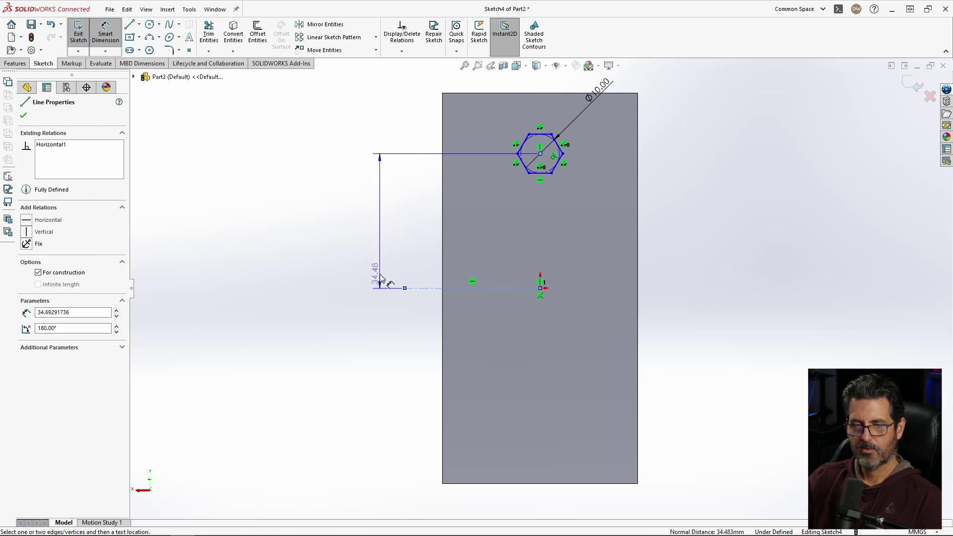
{"action": "left_click", "coordinate": [374, 326]}
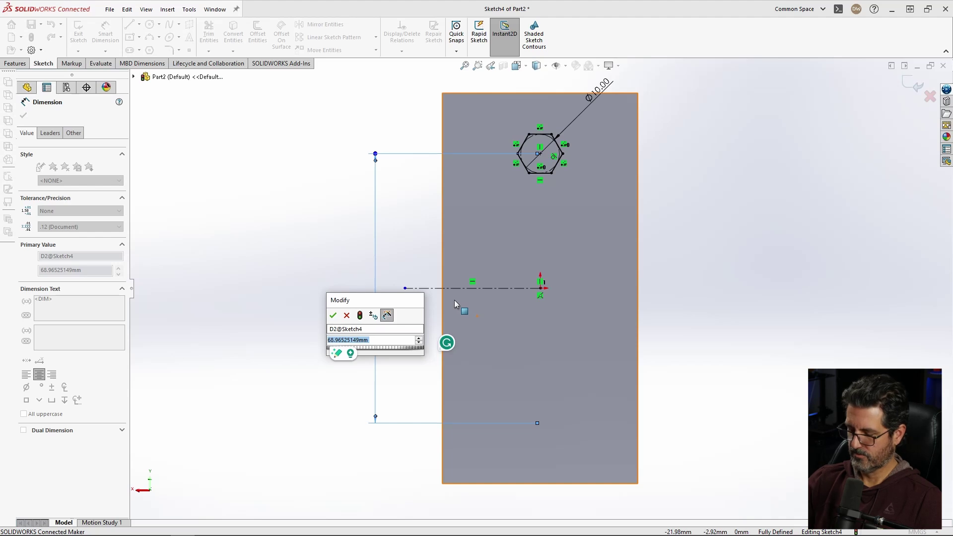
{"action": "type", "text": "68"}
{"action": "key", "text": "Return"}
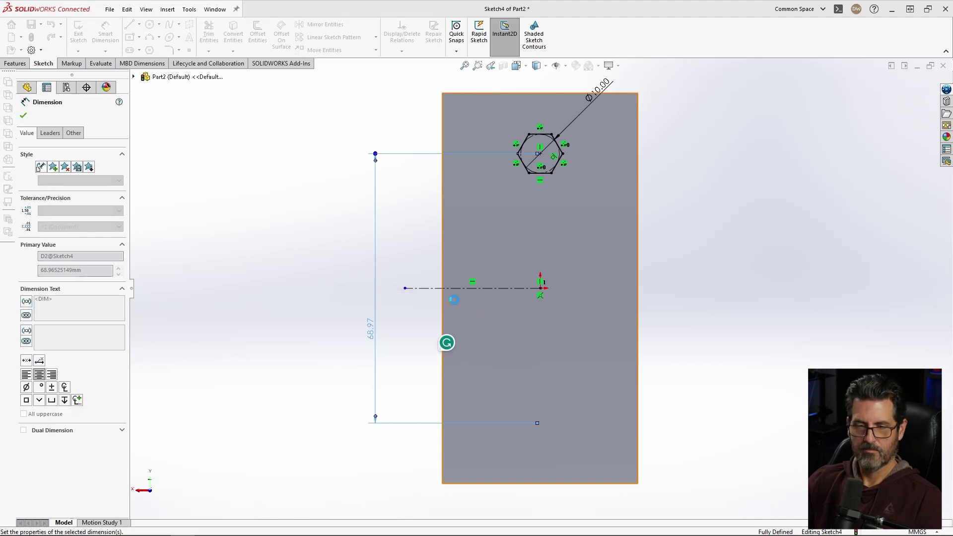
{"action": "left_click", "coordinate": [723, 262]}
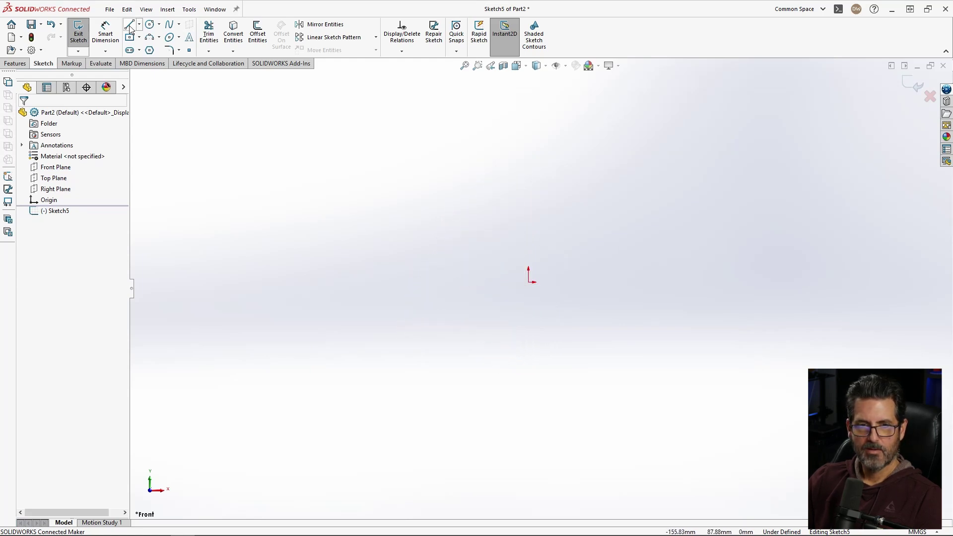
- Sketch a closed upright profile with two vertical lines, a tangent top arc of about 14 mm radius and a straight base
{"action": "key", "text": "l"}
{"action": "left_click", "coordinate": [388, 295]}
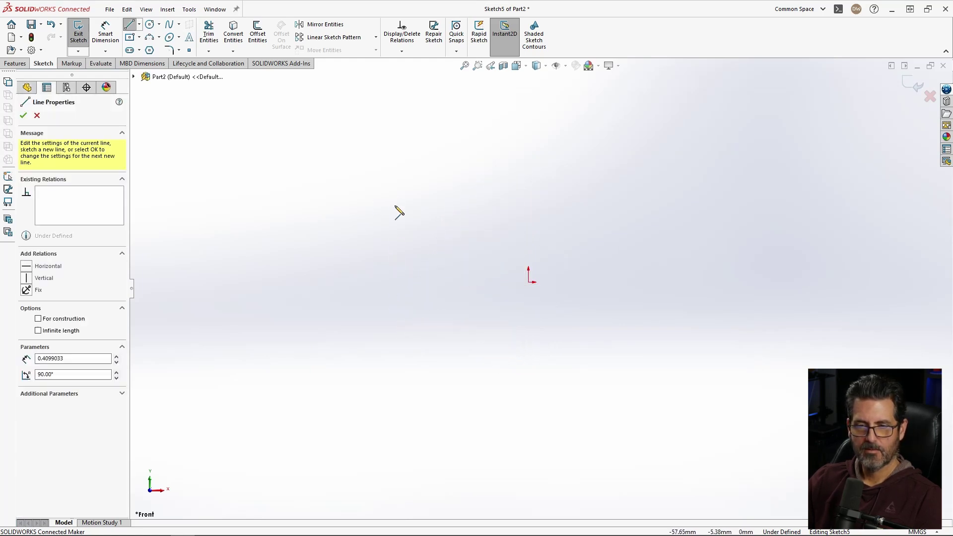
{"action": "left_click", "coordinate": [389, 188]}
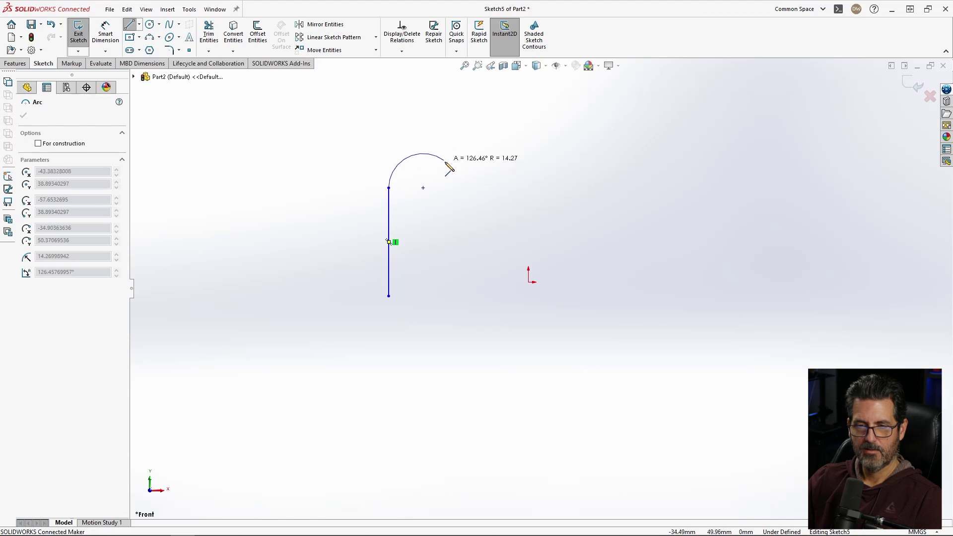
{"action": "left_click", "coordinate": [456, 187]}
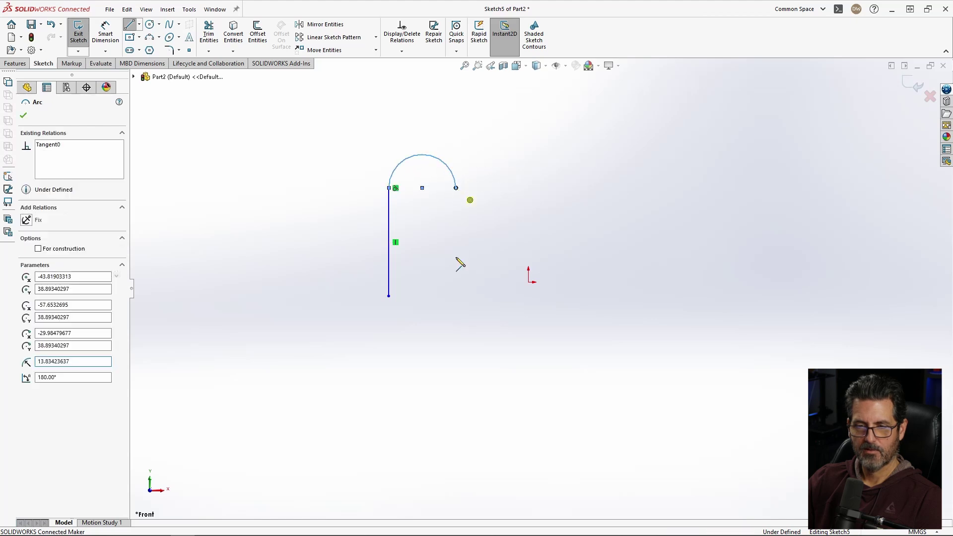
{"action": "left_click", "coordinate": [456, 296]}
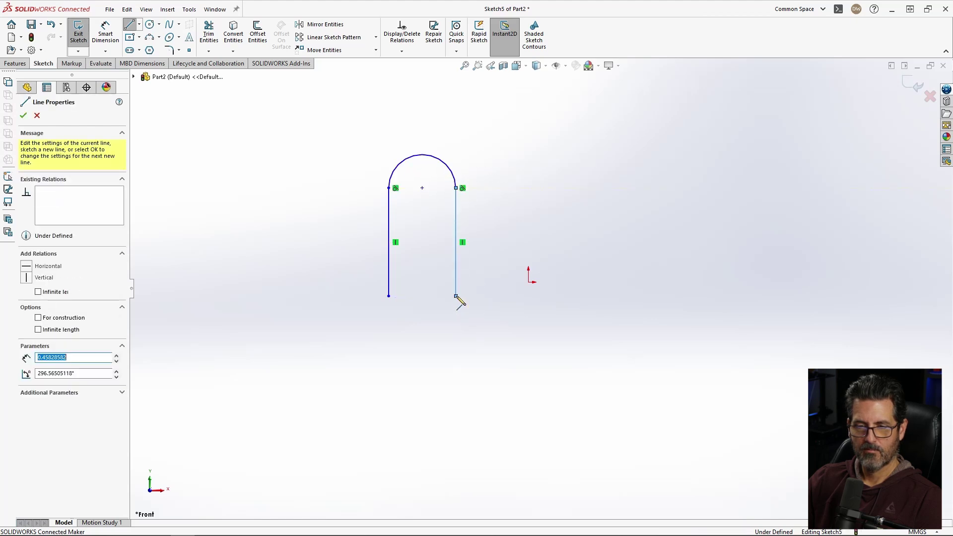
{"action": "left_click", "coordinate": [389, 297]}
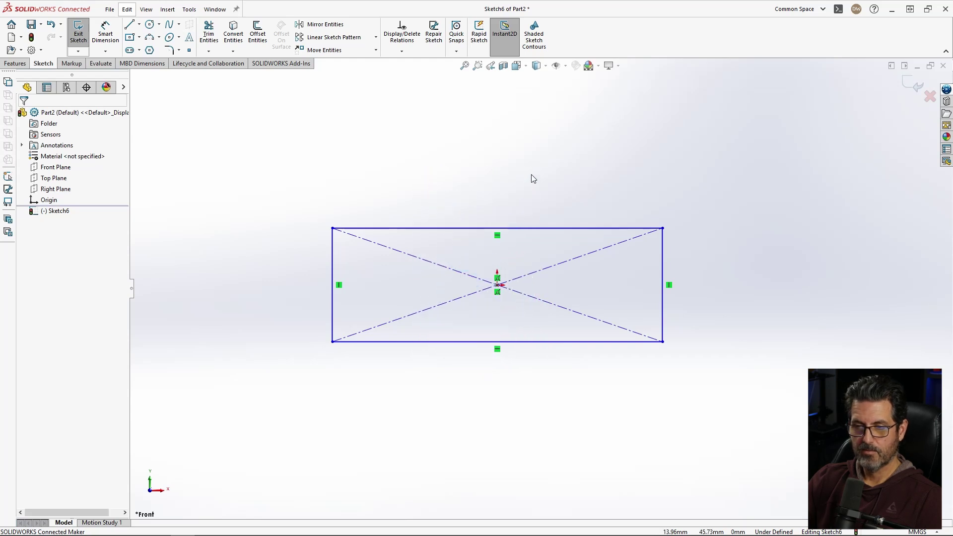
- Dimension the center rectangle's upper edge, entering its width as 4 inches
{"action": "right_click_drag", "start_coordinate": [489, 193], "coordinate": [485, 127]}
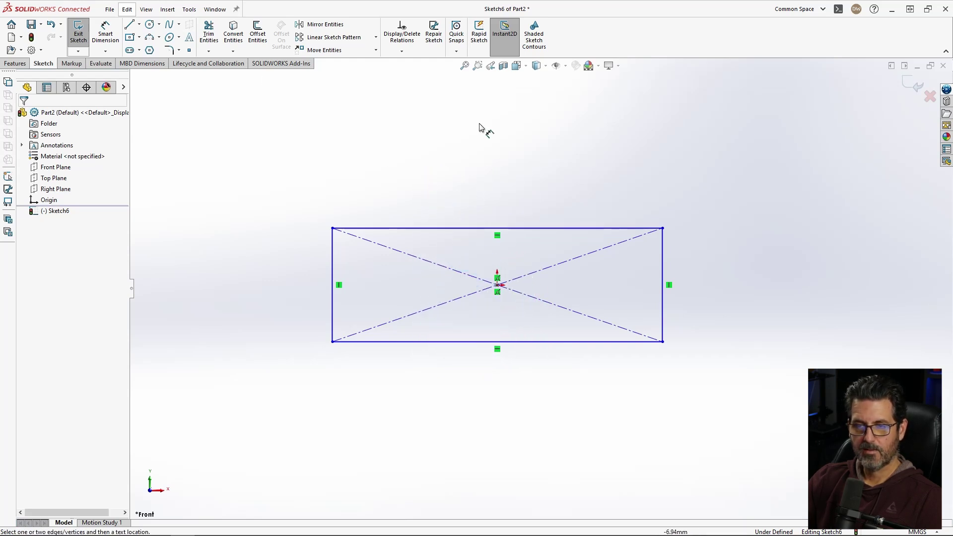
{"action": "left_click", "coordinate": [516, 228]}
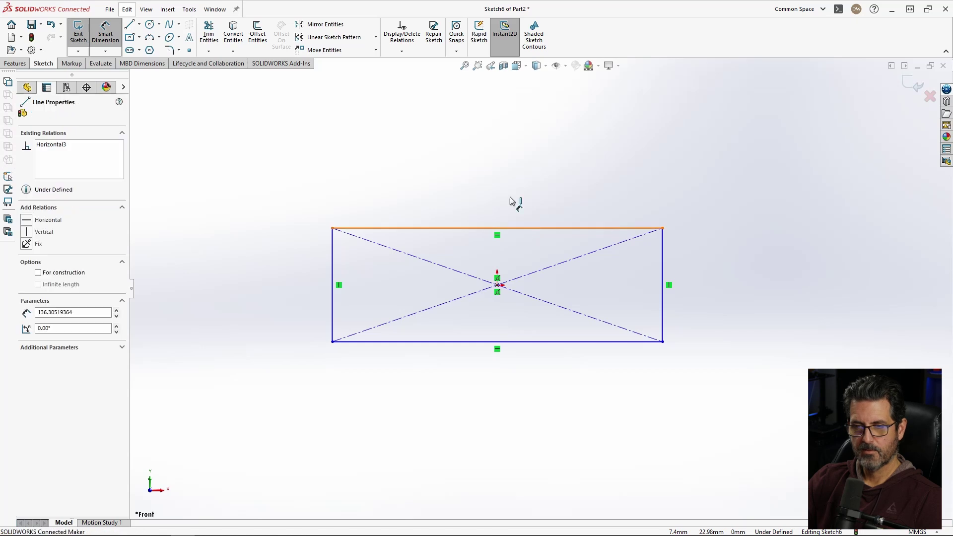
{"action": "left_click", "coordinate": [517, 191]}
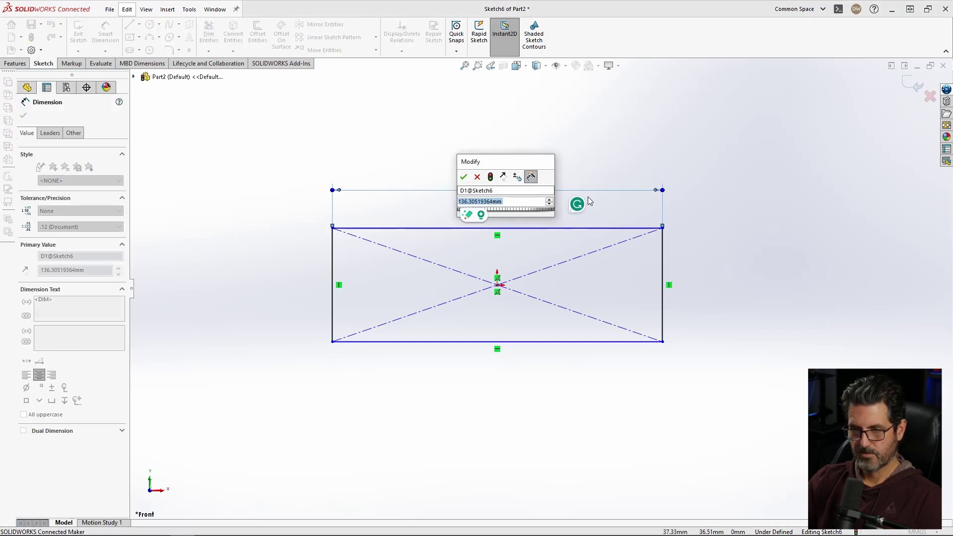
{"action": "type", "text": "4'"}
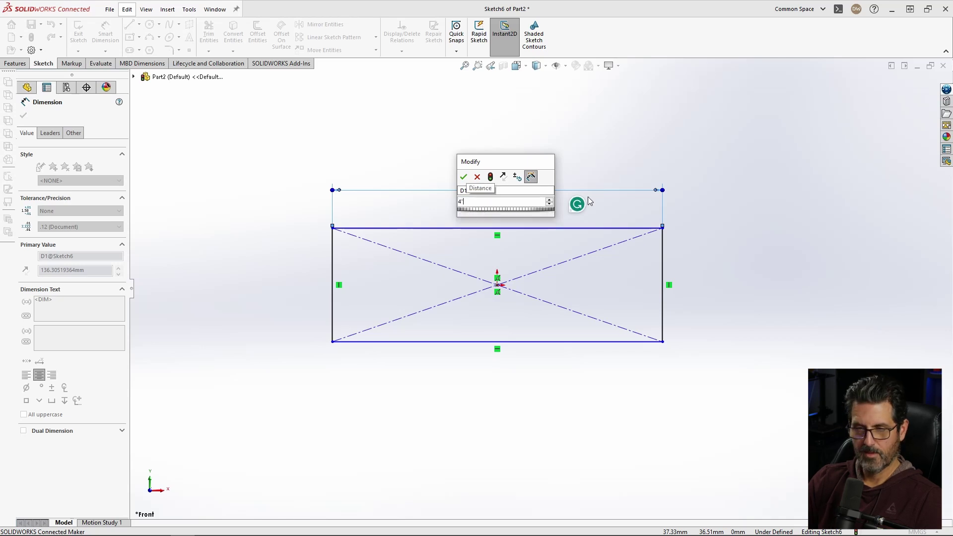
{"action": "key", "text": "Return"}
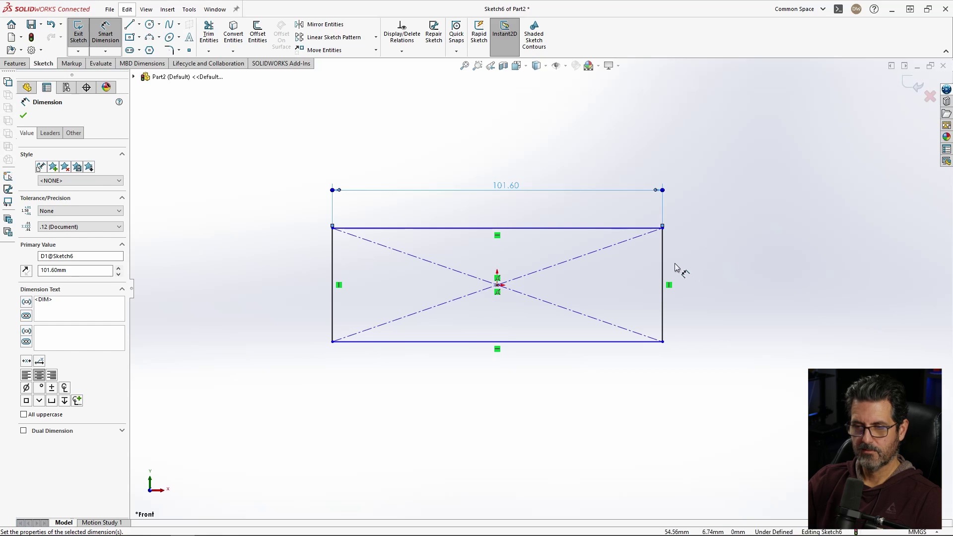
- Dimension the rectangle's right edge as half its width, using the width dimension's value in the expression 101.60mm/2
{"action": "left_click", "coordinate": [662, 271]}
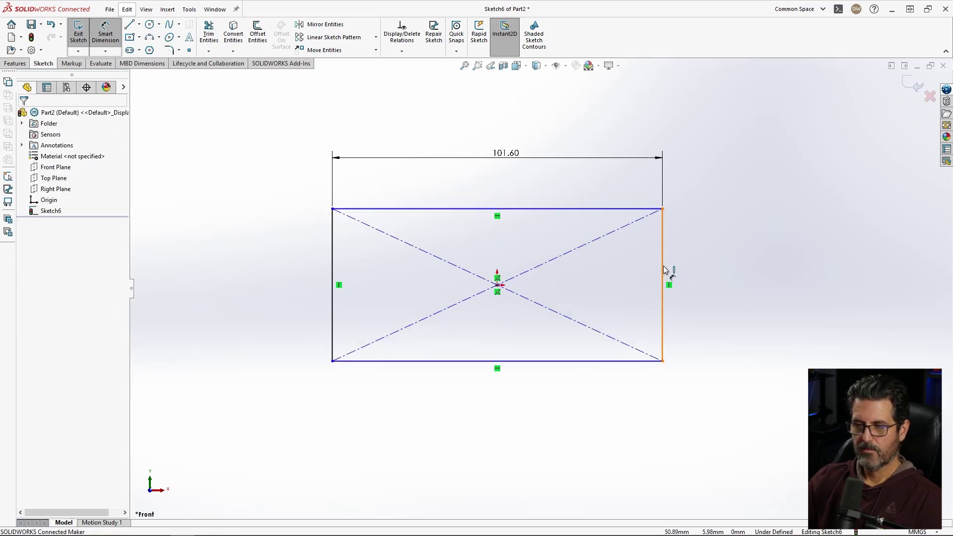
{"action": "left_click", "coordinate": [663, 273]}
{"action": "left_click", "coordinate": [700, 275]}
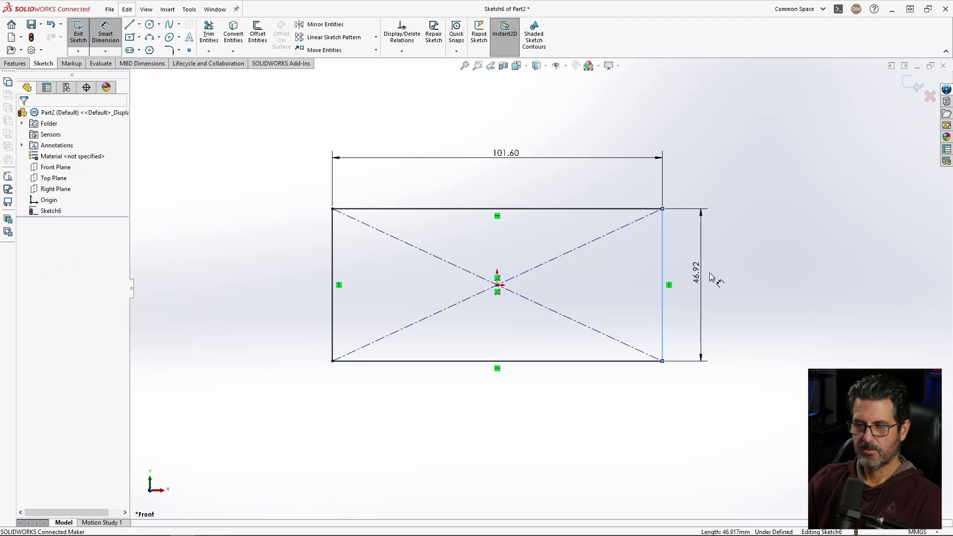
{"action": "left_click", "coordinate": [507, 154]}
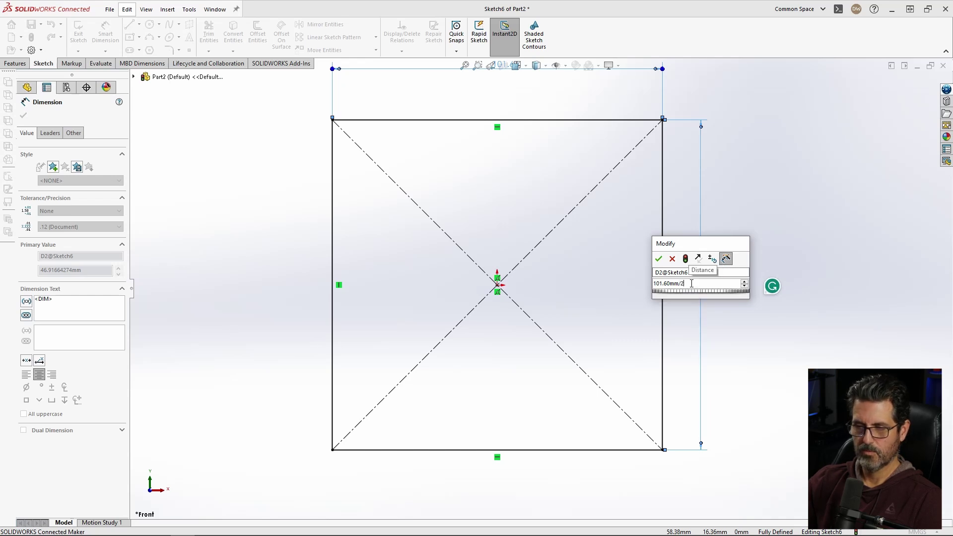
{"action": "key", "text": "Return"}
- Stretch the 100 mm by 50 mm rectangle to a width of about 127 mm with Instant2D on its width dimension
{"action": "key", "text": "ctrl+z"}
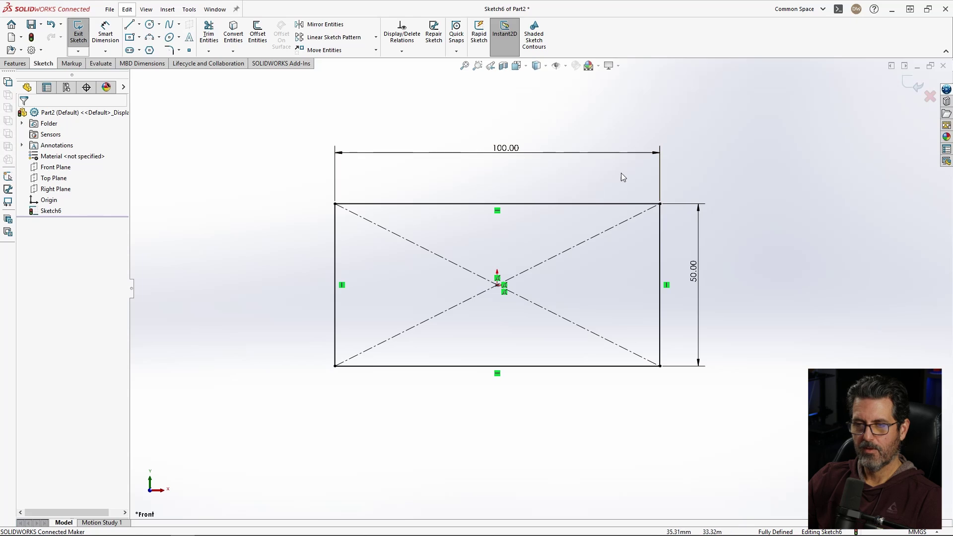
{"action": "left_click", "coordinate": [589, 155]}
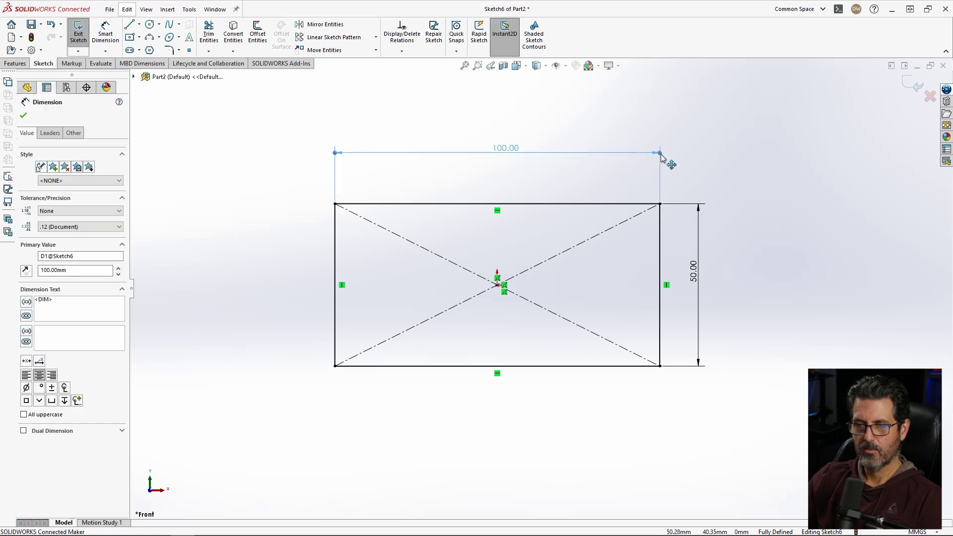
{"action": "left_click_drag", "start_coordinate": [660, 155], "coordinate": [704, 152]}
{"action": "left_click", "coordinate": [741, 167]}
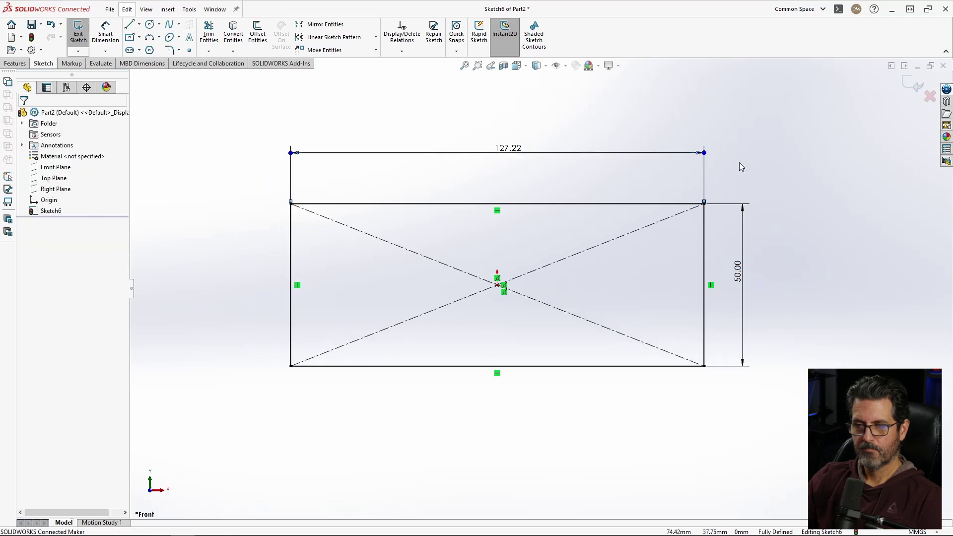
- Link the rectangle's height to half its width with the equation ="D1@Sketch6"/2 and shrink the width with Instant2D
{"action": "left_click", "coordinate": [739, 271]}
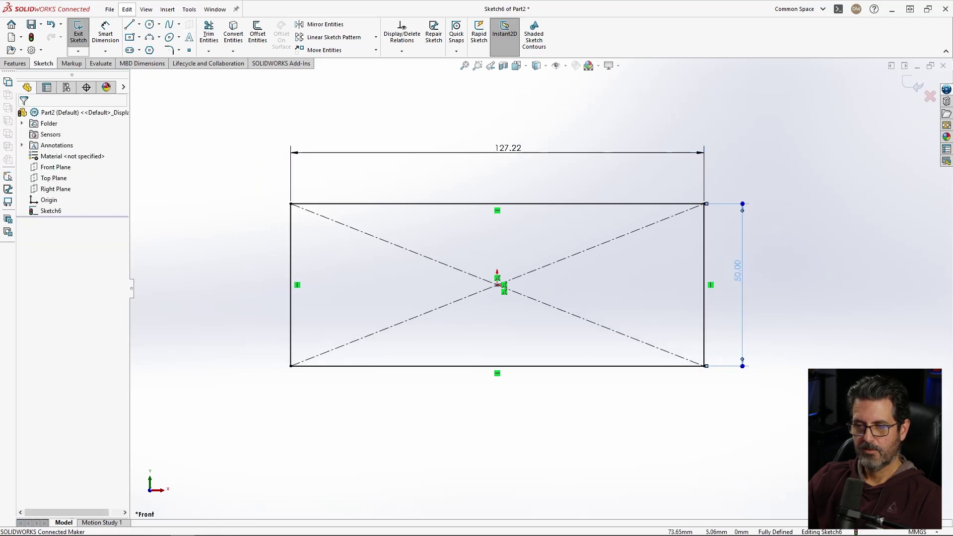
{"action": "double_click", "coordinate": [740, 273]}
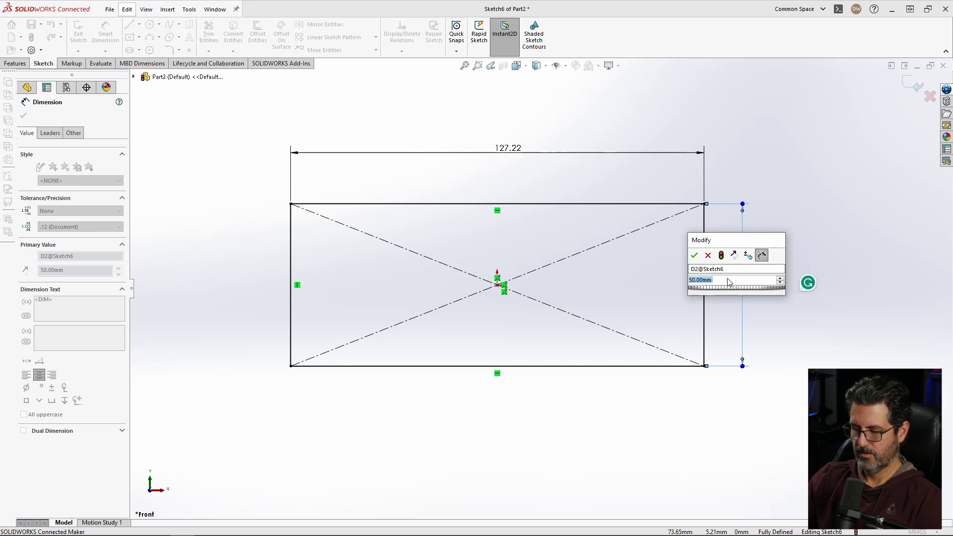
{"action": "type", "text": "="}
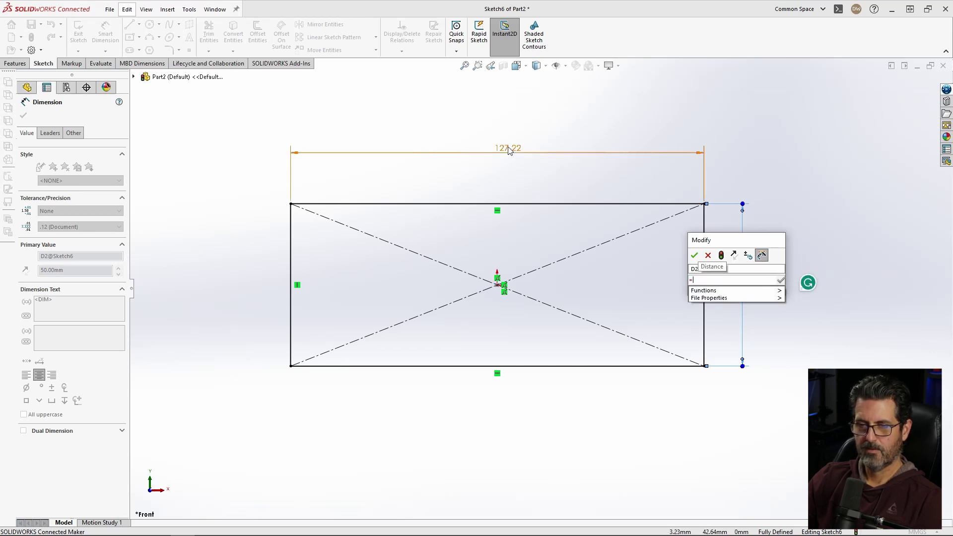
{"action": "left_click", "coordinate": [509, 150]}
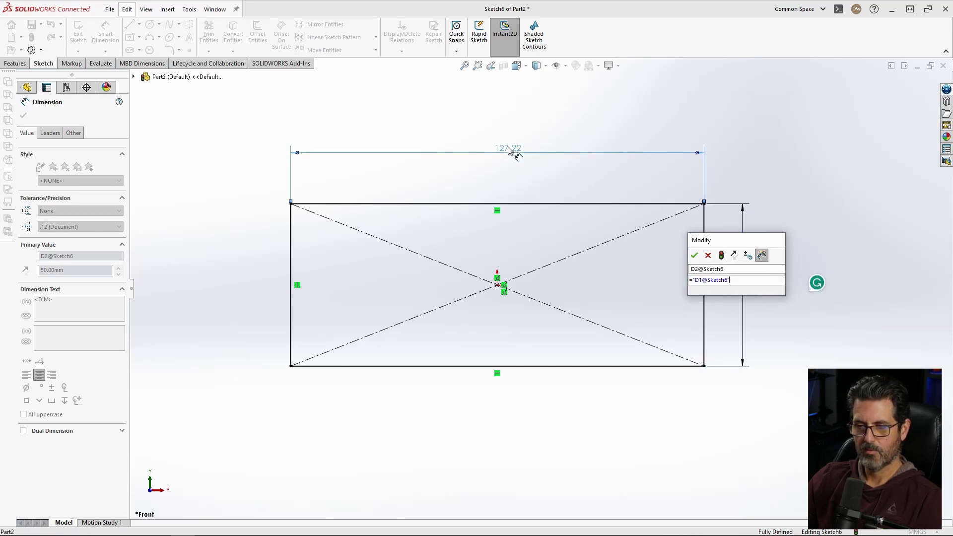
{"action": "type", "text": "/2"}
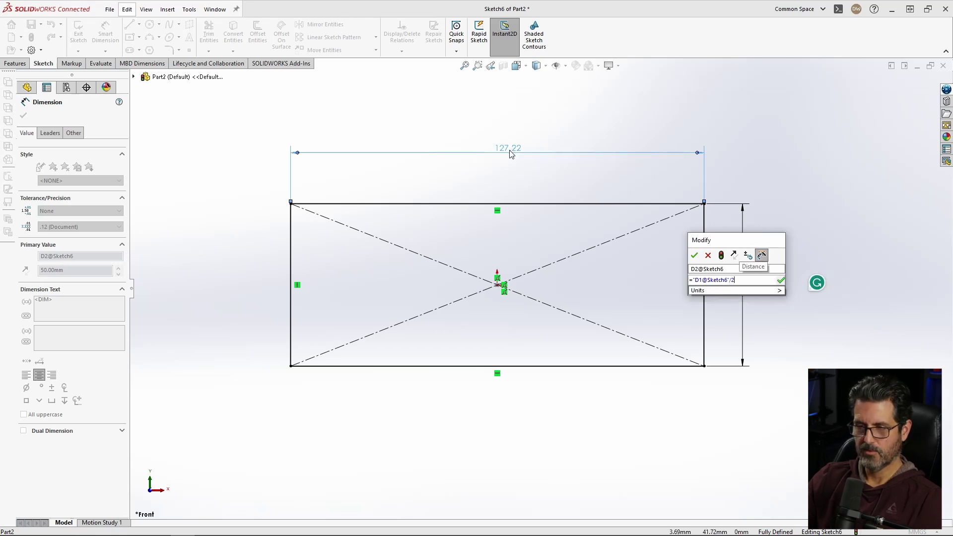
{"action": "key", "text": "Return"}
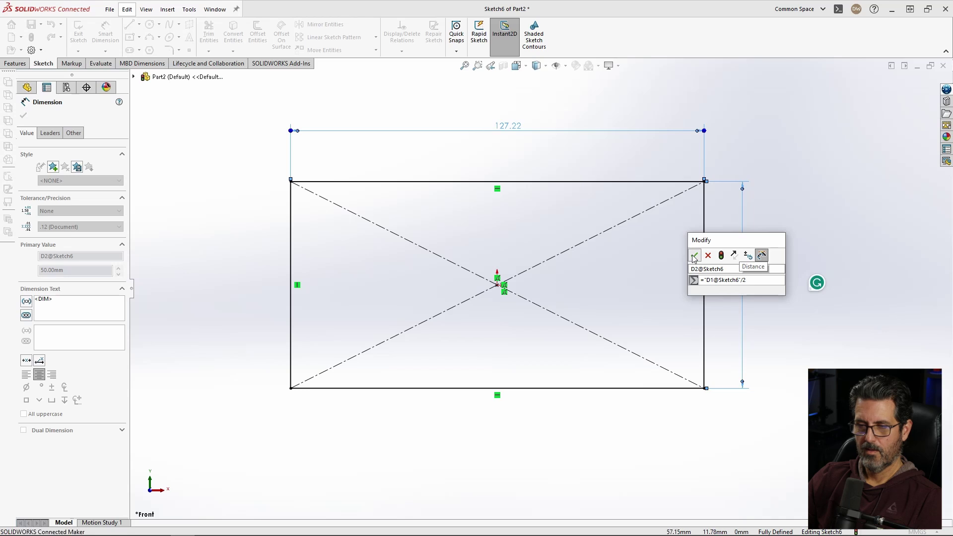
{"action": "key", "text": "Return"}
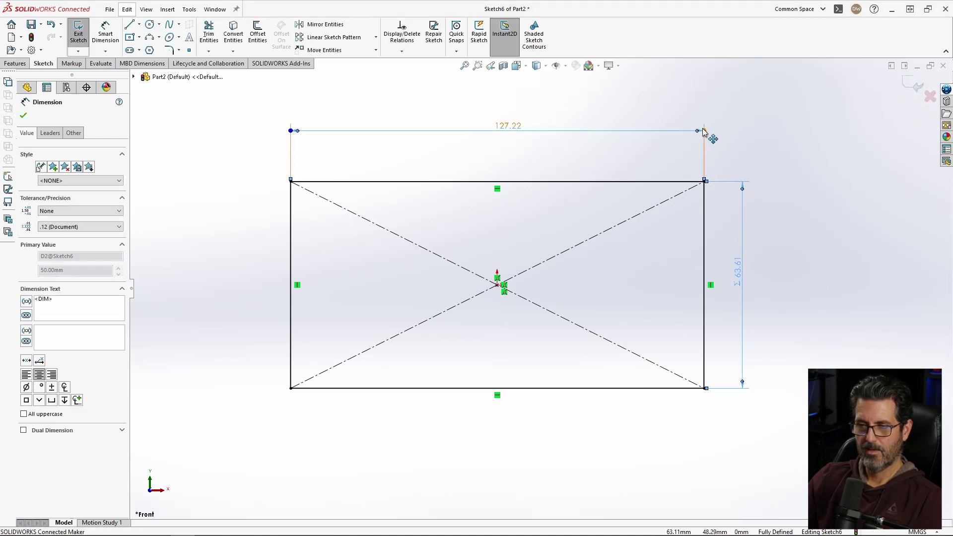
{"action": "left_click_drag", "start_coordinate": [704, 130], "coordinate": [564, 168]}
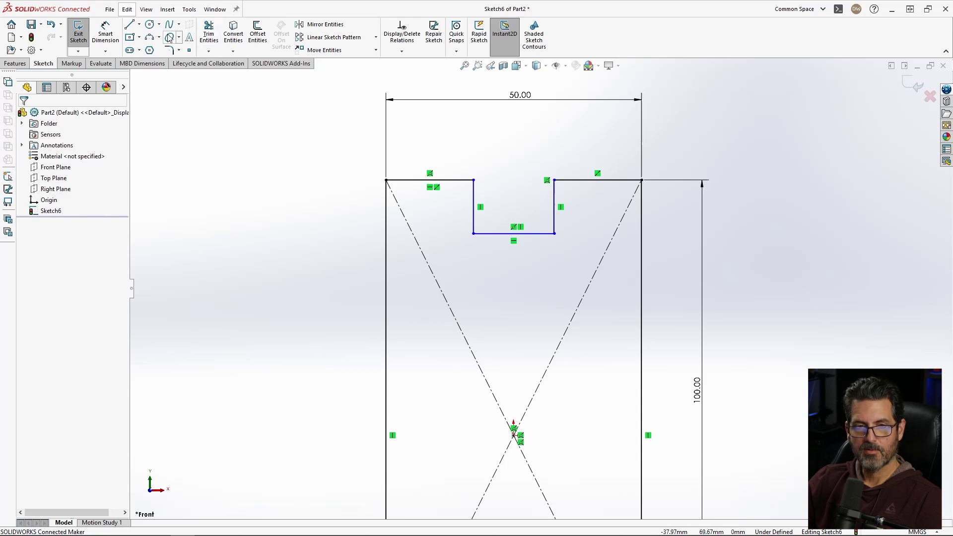
- Dimension the distance between the notch's two vertical sides as 15 mm
{"action": "right_click_drag", "start_coordinate": [498, 130], "coordinate": [498, 99]}
{"action": "left_click", "coordinate": [555, 203]}
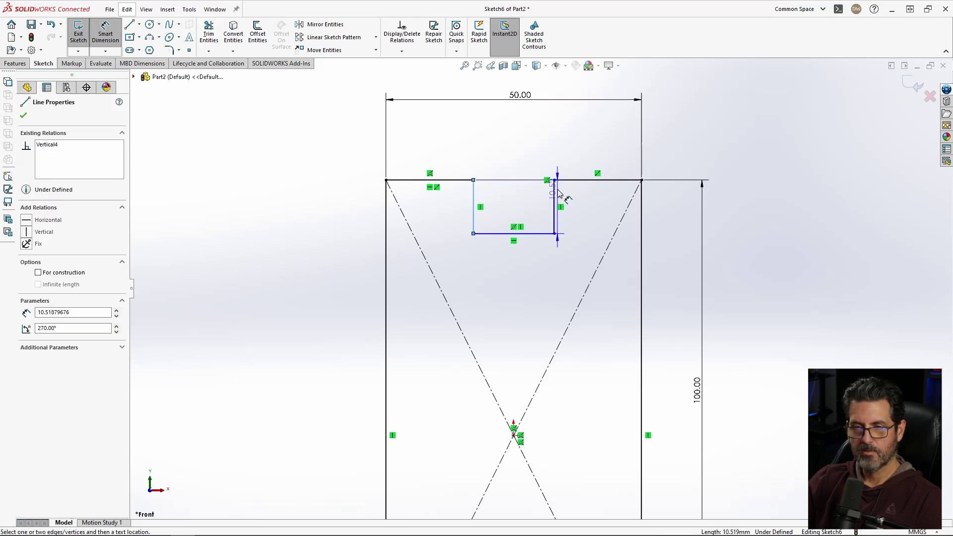
{"action": "left_click", "coordinate": [473, 206]}
{"action": "left_click", "coordinate": [522, 144]}
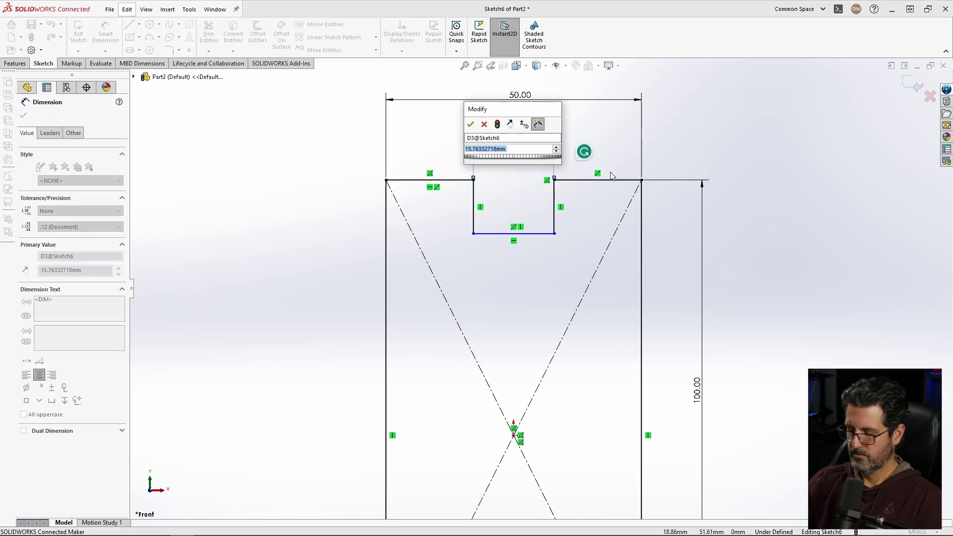
{"action": "type", "text": "15"}
{"action": "key", "text": "Return"}
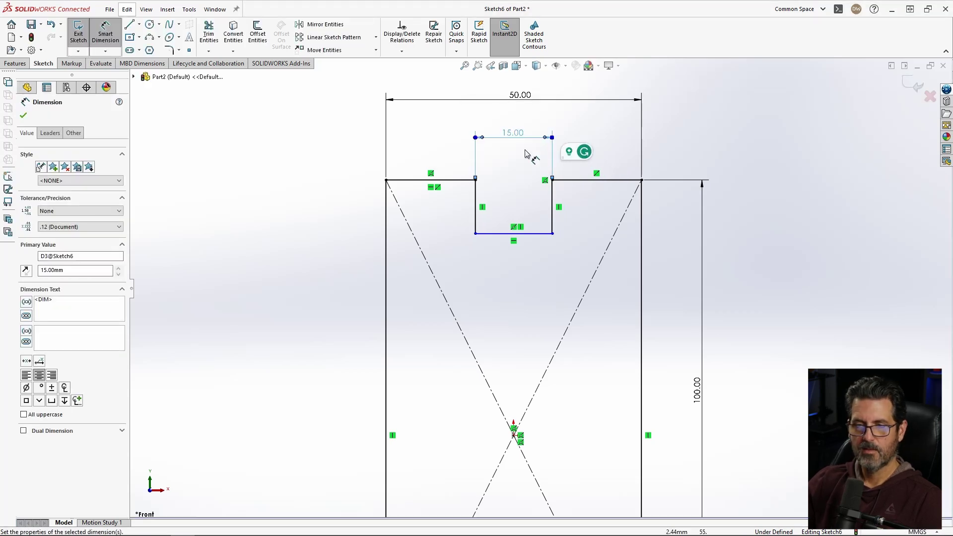
- Open the notch width dimension for editing and set its spin increment to 0.1 mm
{"action": "double_click", "coordinate": [515, 134]}
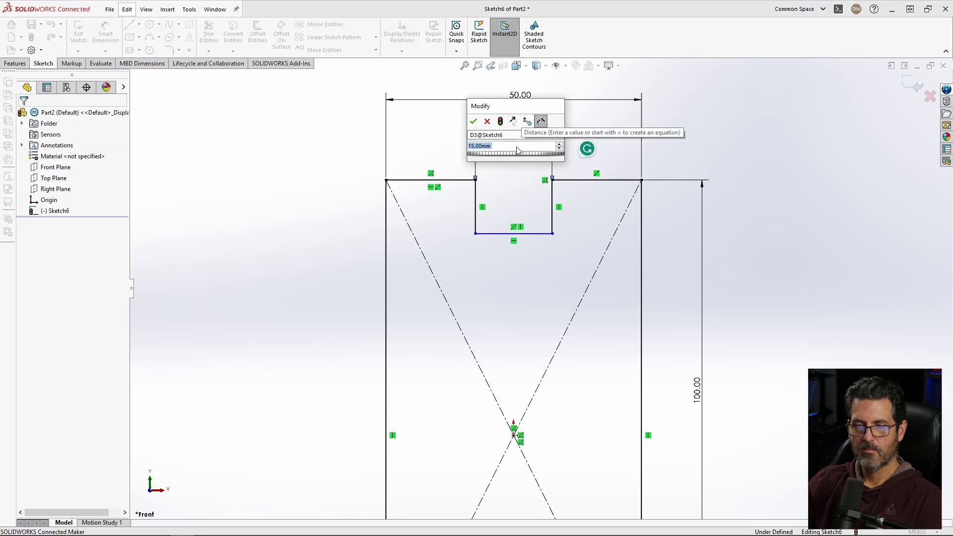
{"action": "left_click", "coordinate": [527, 121]}
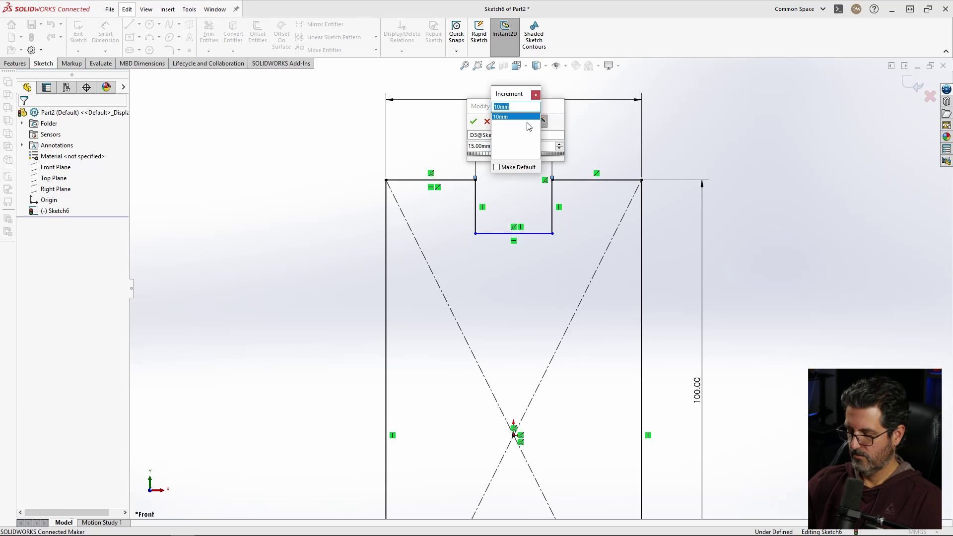
{"action": "type", "text": "."}
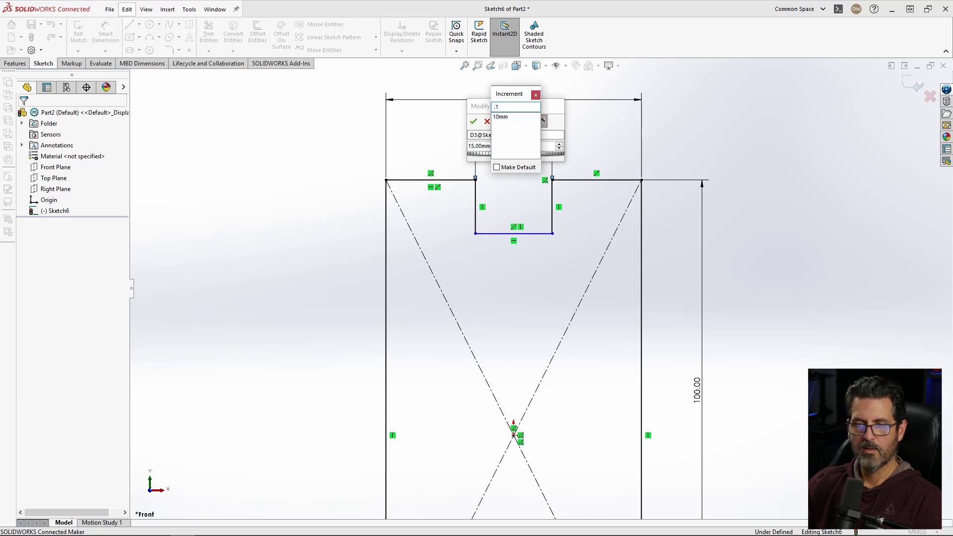
{"action": "type", "text": "1"}
{"action": "key", "text": "Return"}
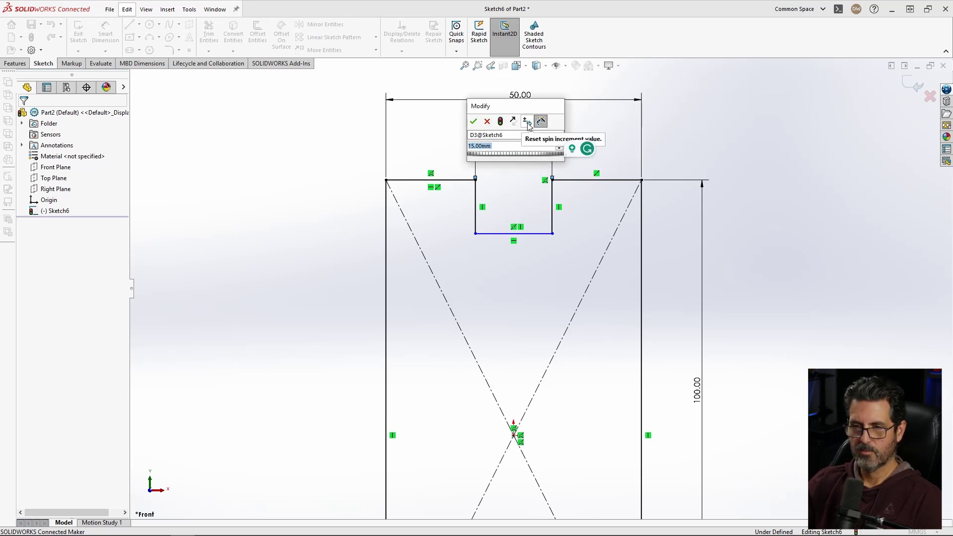
- Increase the notch width to 17.30 mm in 0.1 mm increments
{"action": "left_click", "coordinate": [560, 145]}
{"action": "left_click", "coordinate": [560, 145]}
{"action": "left_click", "coordinate": [560, 144]}
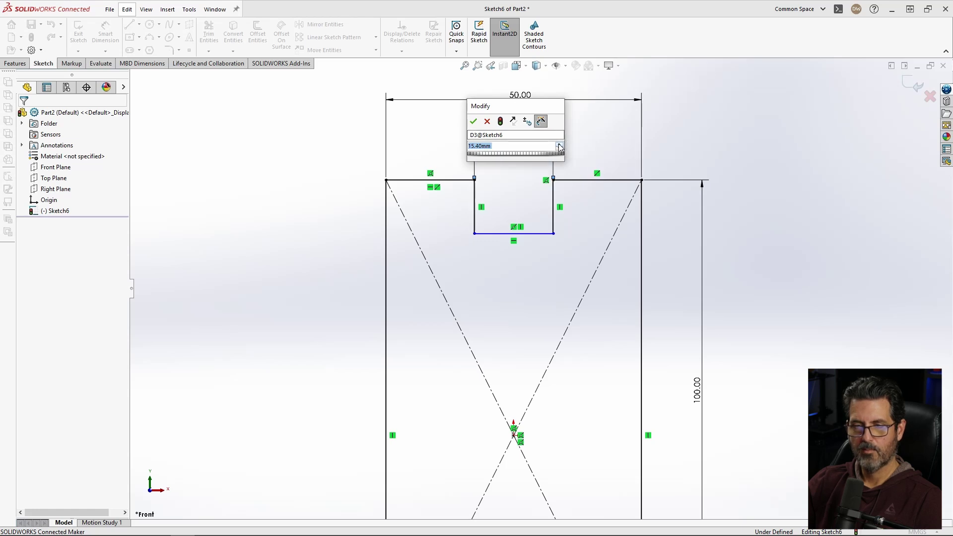
{"action": "left_click", "coordinate": [560, 144]}
{"action": "left_click", "coordinate": [559, 144]}
{"action": "left_click", "coordinate": [560, 145]}
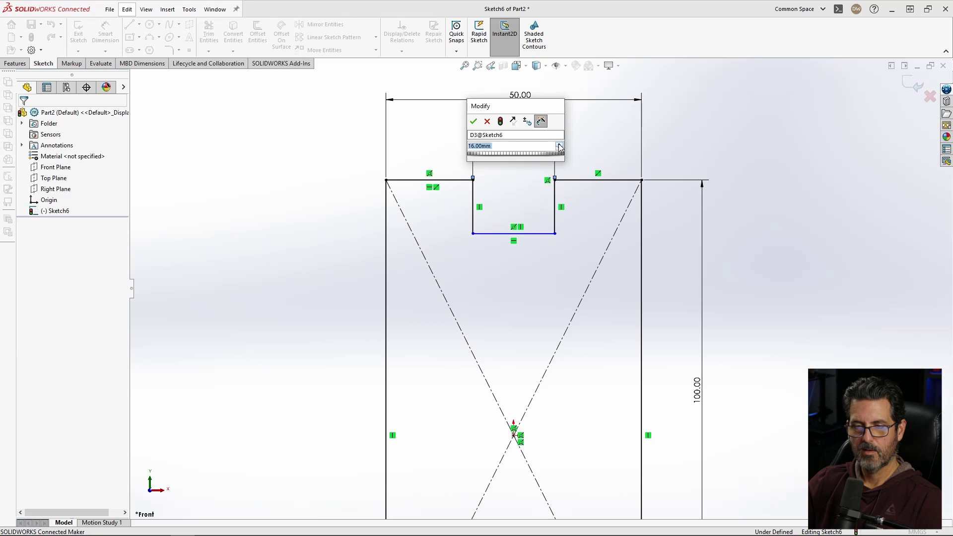
{"action": "left_click", "coordinate": [560, 145]}
{"action": "left_click", "coordinate": [559, 144]}
{"action": "left_click", "coordinate": [559, 144]}
{"action": "left_click", "coordinate": [559, 145]}
{"action": "left_click", "coordinate": [559, 144]}
{"action": "left_click", "coordinate": [560, 144]}
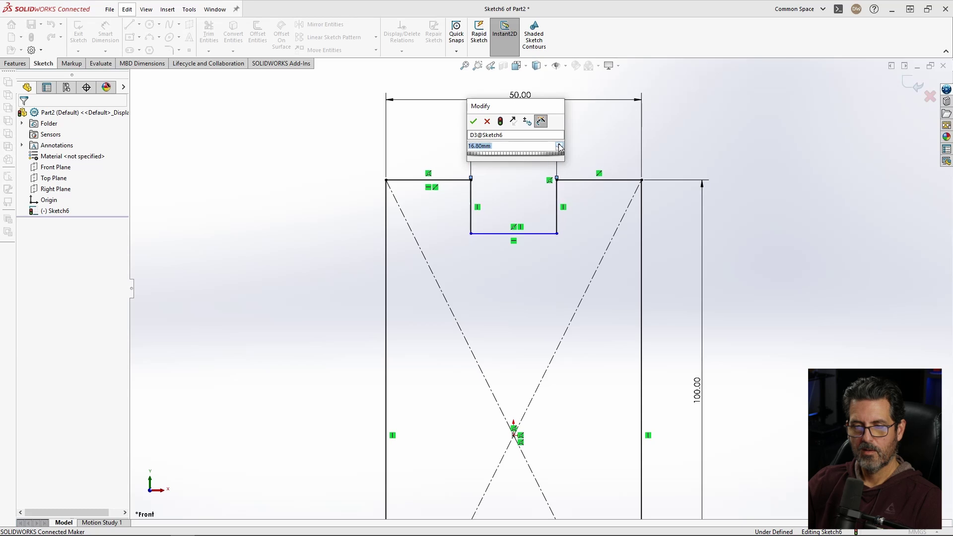
{"action": "left_click", "coordinate": [559, 144]}
{"action": "left_click", "coordinate": [559, 145]}
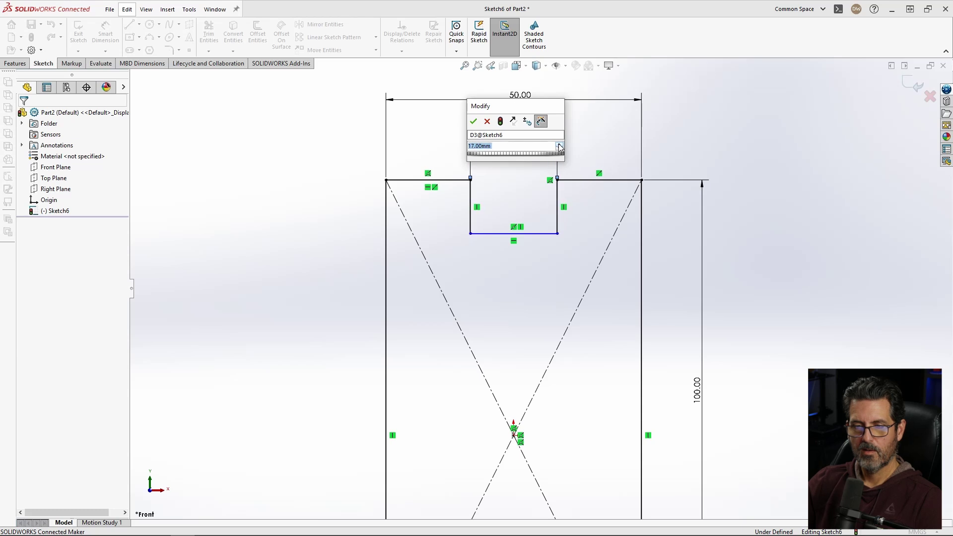
- Set the spin increment to 0.5 mm and increase the notch width to 20.30 mm in these increments
{"action": "left_click", "coordinate": [527, 121]}
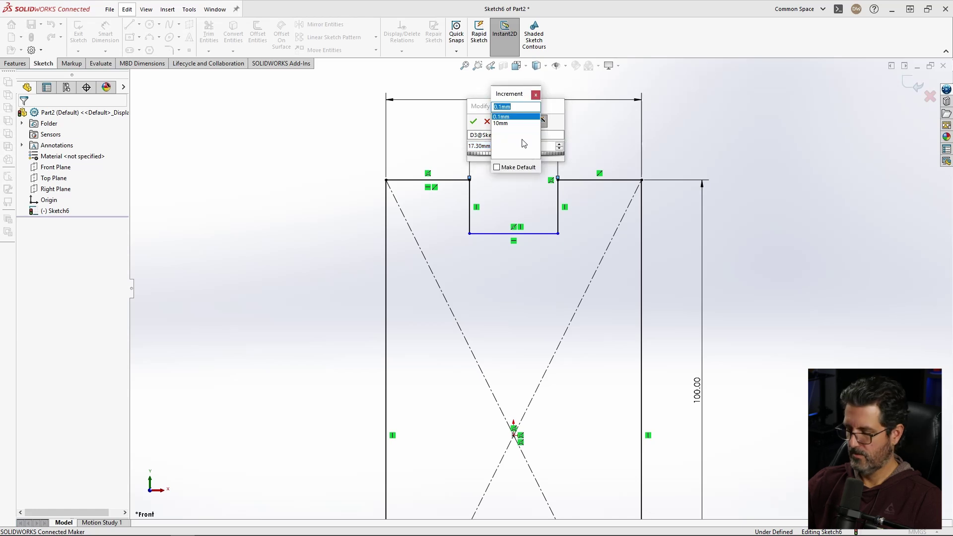
{"action": "type", "text": ".5"}
{"action": "key", "text": "Return"}
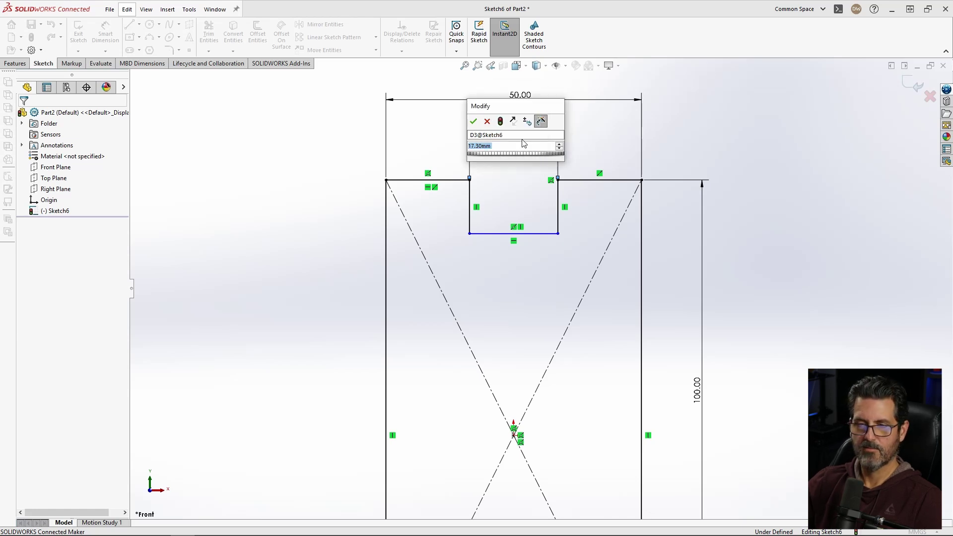
{"action": "left_click", "coordinate": [559, 144]}
{"action": "left_click", "coordinate": [559, 143]}
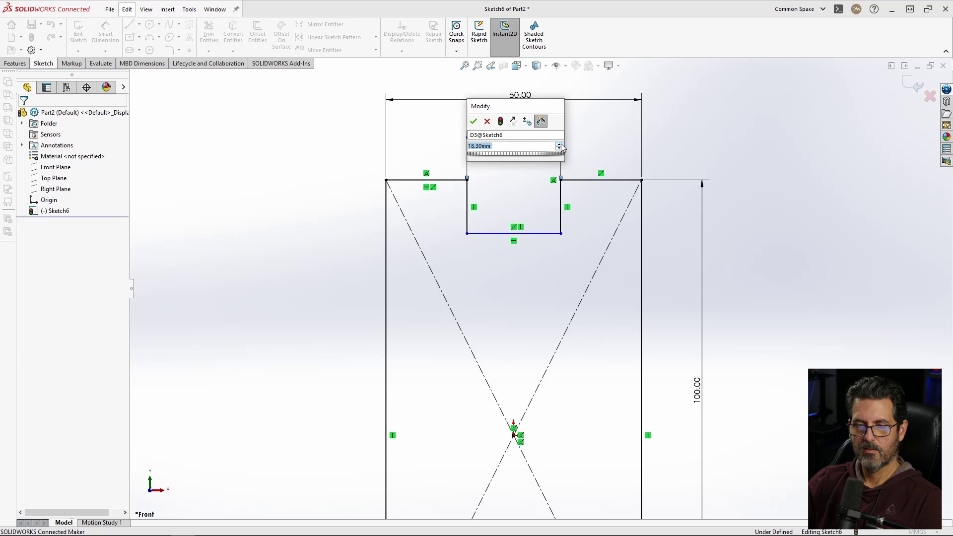
{"action": "left_click", "coordinate": [559, 143]}
{"action": "left_click", "coordinate": [559, 143]}
{"action": "left_click", "coordinate": [560, 144]}
{"action": "left_click", "coordinate": [560, 144]}
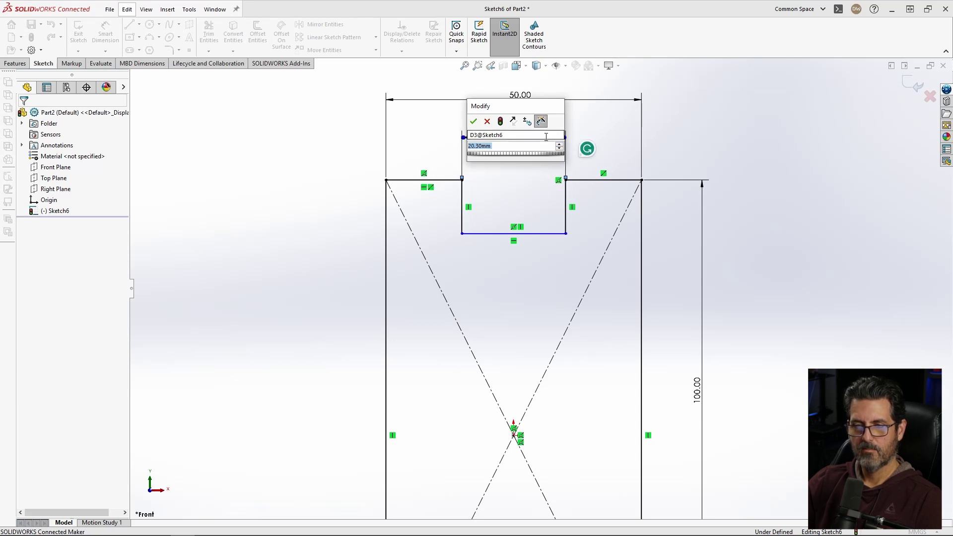
{"action": "key", "text": "Return"}
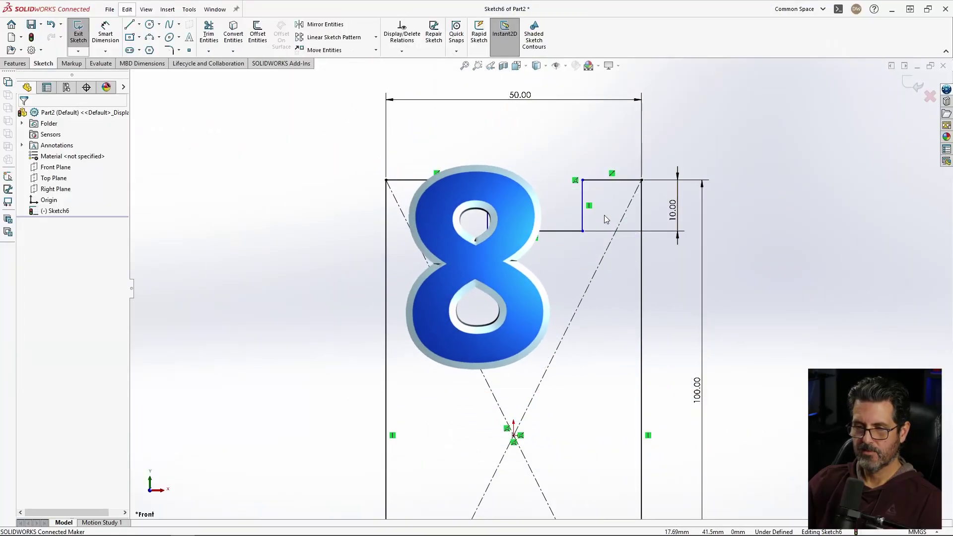
- Add a vertical relation between the midpoint of the notch's bottom line and the origin
{"action": "left_click", "coordinate": [535, 231]}
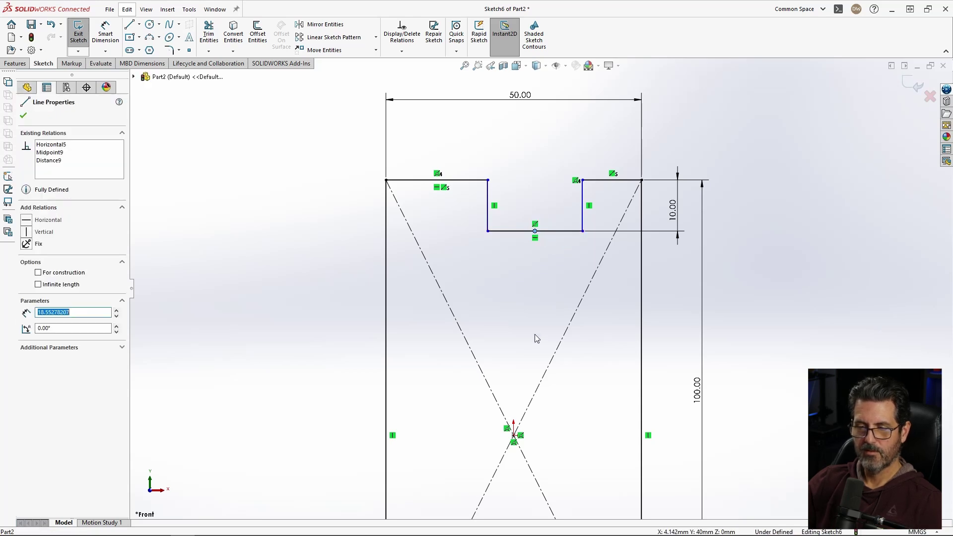
{"action": "left_click", "coordinate": [514, 437]}
{"action": "left_click", "coordinate": [515, 437], "text": "ctrl"}
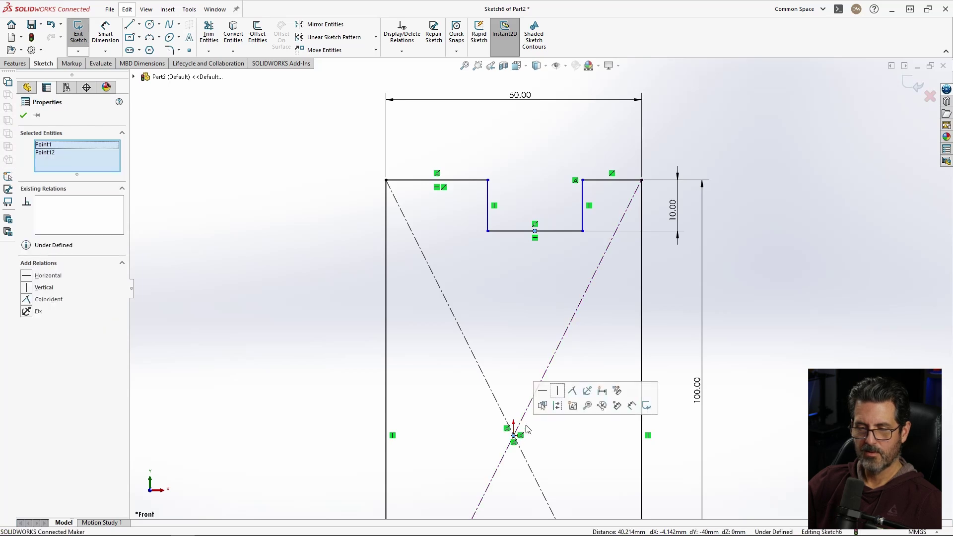
{"action": "left_click", "coordinate": [558, 392]}
{"action": "left_click", "coordinate": [792, 227]}
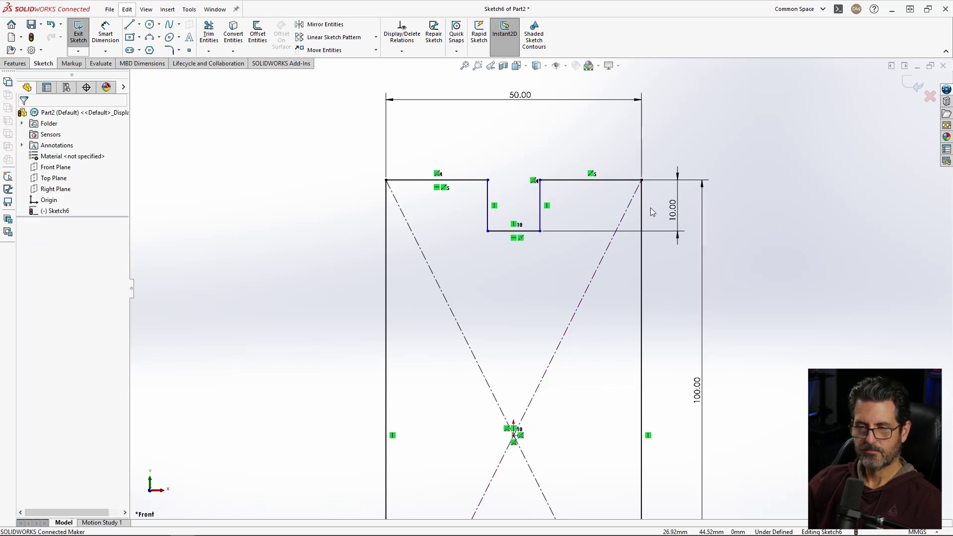
- Try widening the notch by moving its upper right corner outward, and undo the change
{"action": "left_click_drag", "start_coordinate": [544, 184], "coordinate": [578, 180]}
{"action": "key", "text": "ctrl+z"}
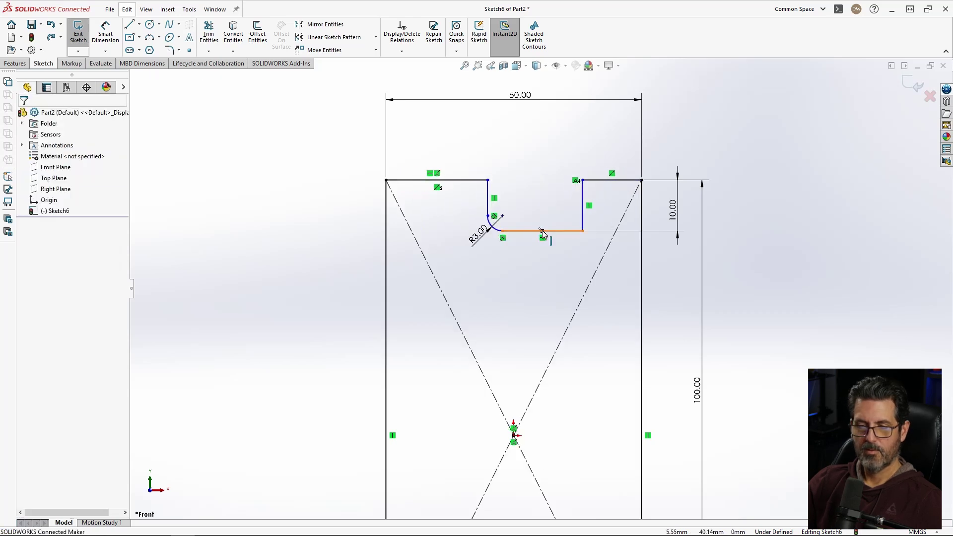
- Draw a horizontal centerline about 18.6 mm long across the notch opening, joining its two upper corners
{"action": "left_click", "coordinate": [139, 24]}
{"action": "left_click", "coordinate": [150, 46]}
{"action": "left_click_drag", "start_coordinate": [488, 179], "coordinate": [582, 180]}
{"action": "key", "text": "Escape"}
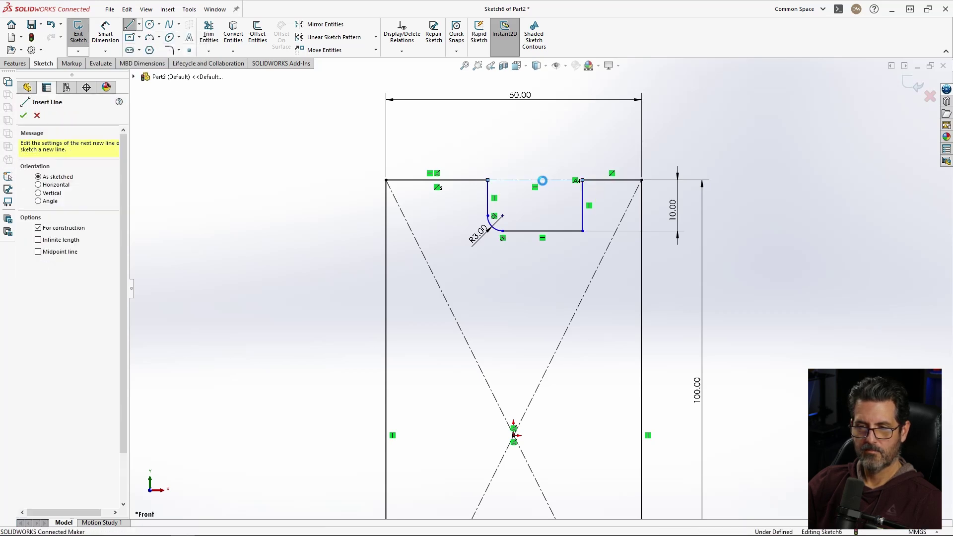
{"action": "key", "text": "Escape"}
- Add a vertical relation between the midpoint of the notch-opening centerline and the origin
{"action": "left_click", "coordinate": [535, 180]}
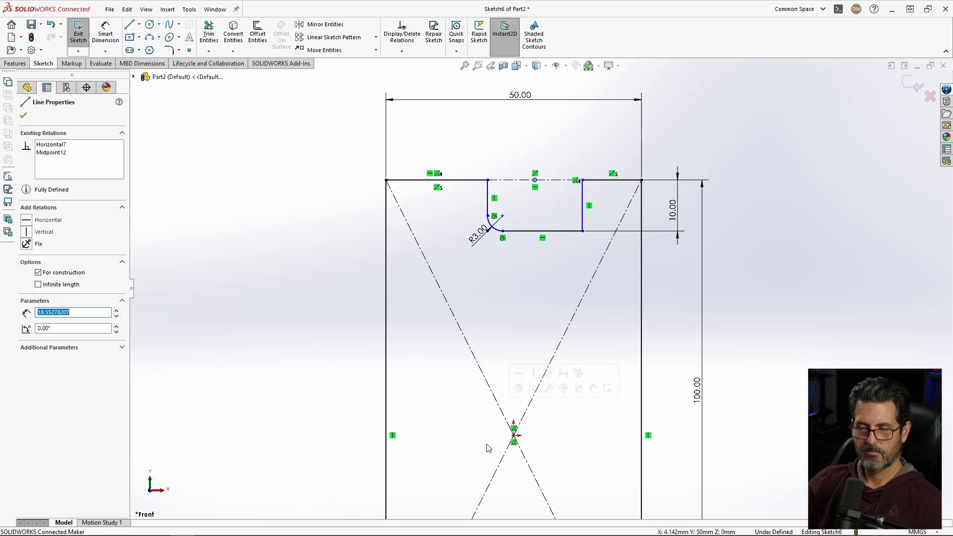
{"action": "left_click", "coordinate": [514, 435], "text": "ctrl"}
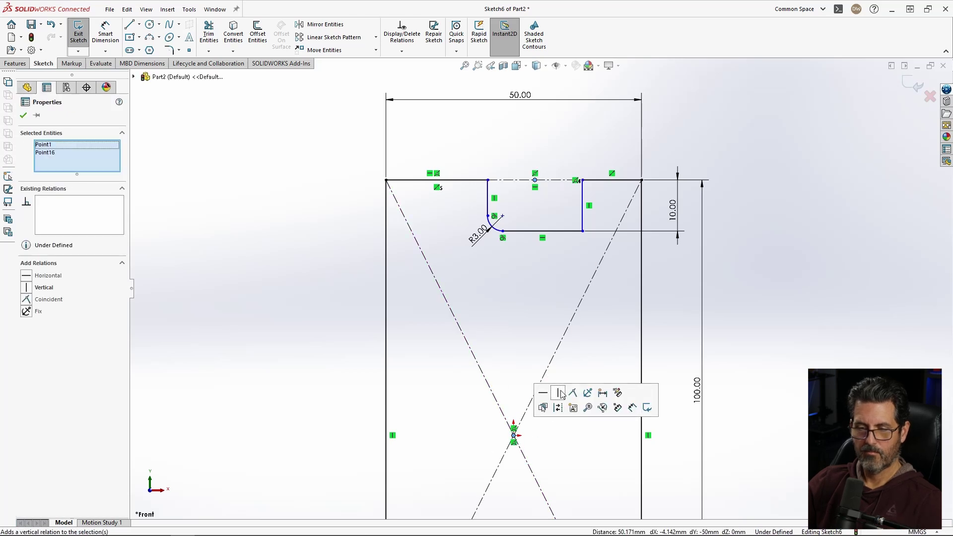
{"action": "left_click", "coordinate": [561, 393]}
{"action": "key", "text": "Escape"}
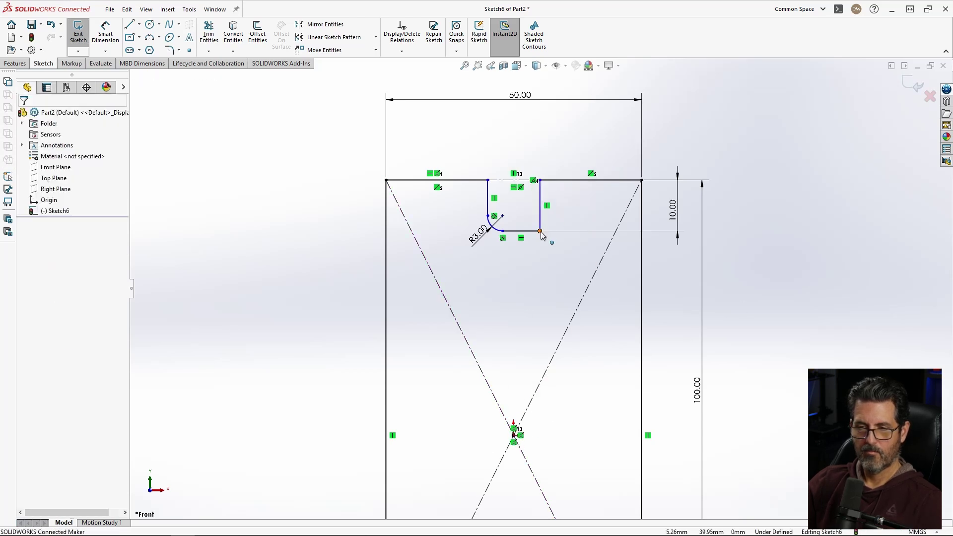
- Undo the notch-opening centerline and the vertical relation between its midpoint and the origin
{"action": "mouse_move", "coordinate": [540, 180]}
{"action": "left_mouse_down"}
{"action": "mouse_move", "coordinate": [623, 184]}
{"action": "mouse_move", "coordinate": [544, 182]}
{"action": "left_mouse_up"}
{"action": "key", "text": "ctrl+z"}
{"action": "key", "text": "ctrl+z"}
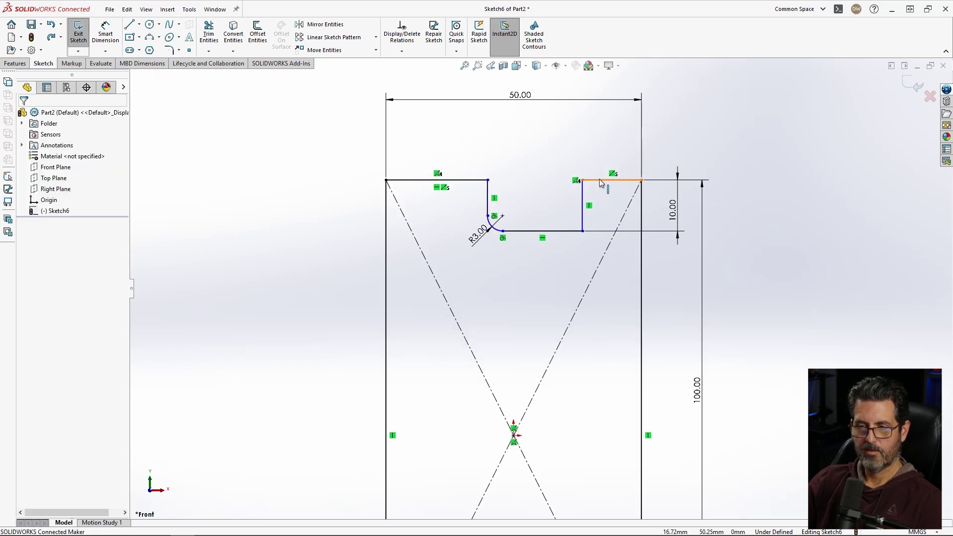
- Add an equal relation between the two top lines beside the notch and try moving the notch's upper right corner outward
{"action": "left_click", "coordinate": [611, 181]}
{"action": "left_click", "coordinate": [447, 180], "text": "ctrl"}
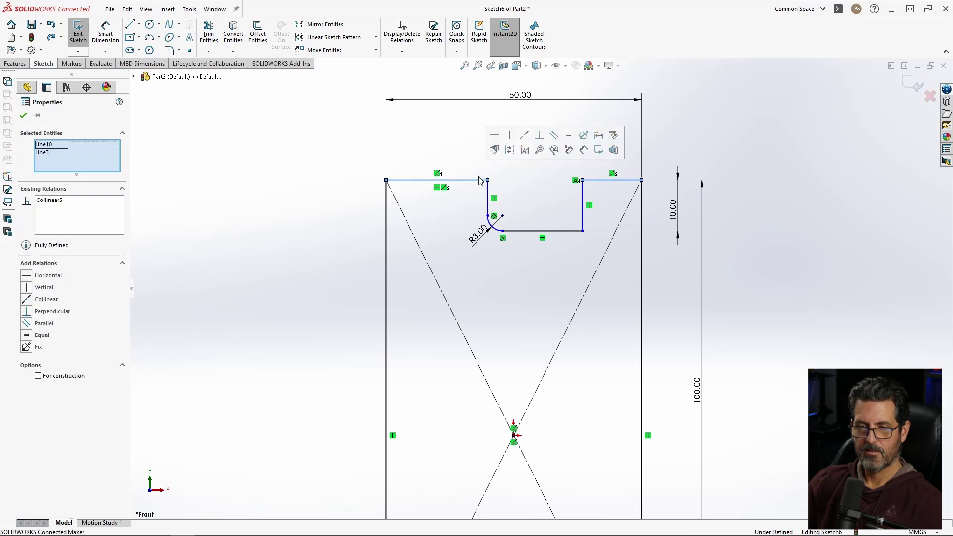
{"action": "left_click", "coordinate": [569, 136]}
{"action": "left_click", "coordinate": [728, 153]}
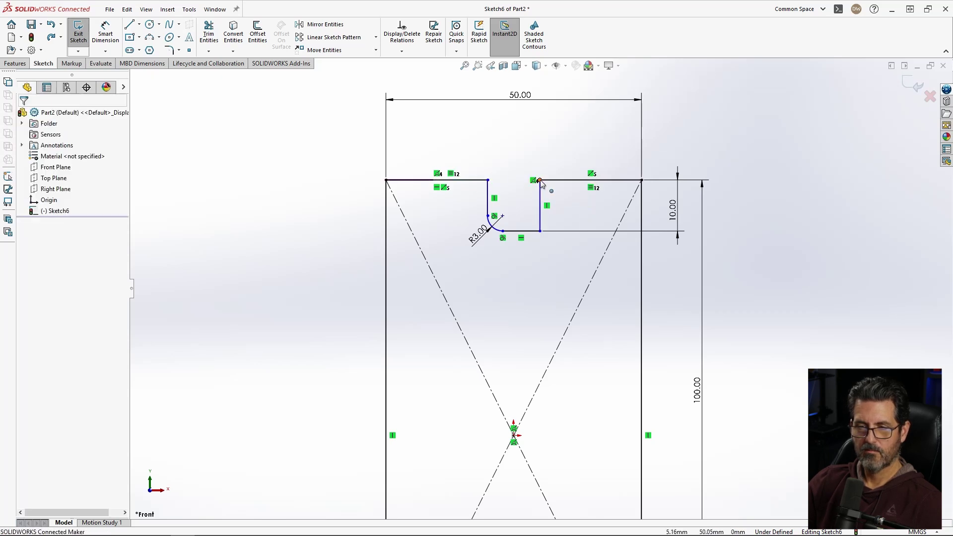
{"action": "left_click_drag", "start_coordinate": [540, 180], "coordinate": [578, 180]}
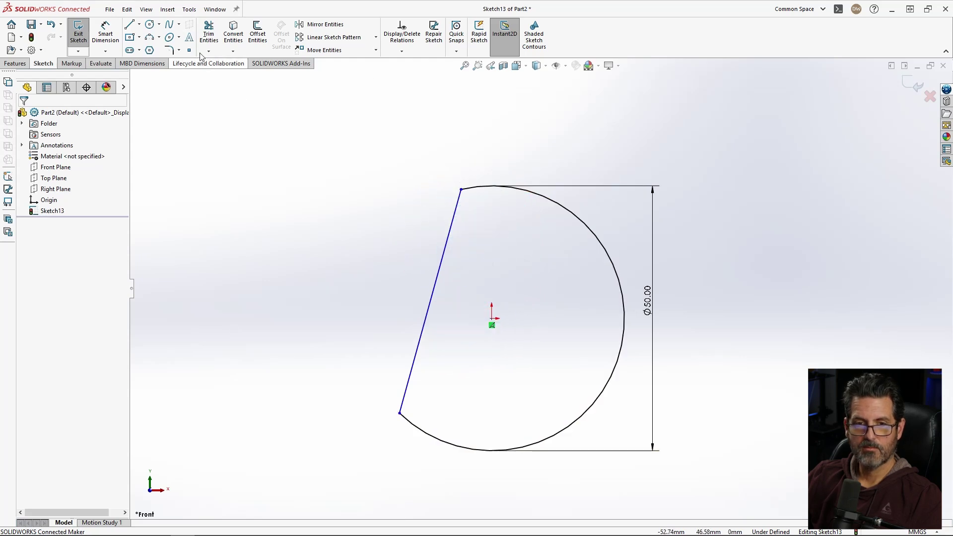
- Dimension the slanted line at 15 degrees from an imaginary vertical reference through its upper endpoint
{"action": "key", "text": "d"}
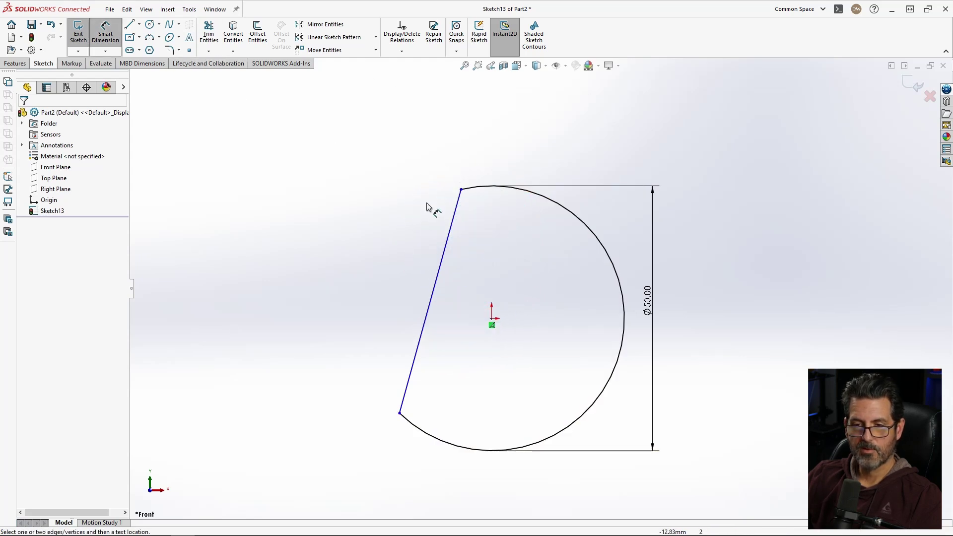
{"action": "left_click", "coordinate": [435, 293]}
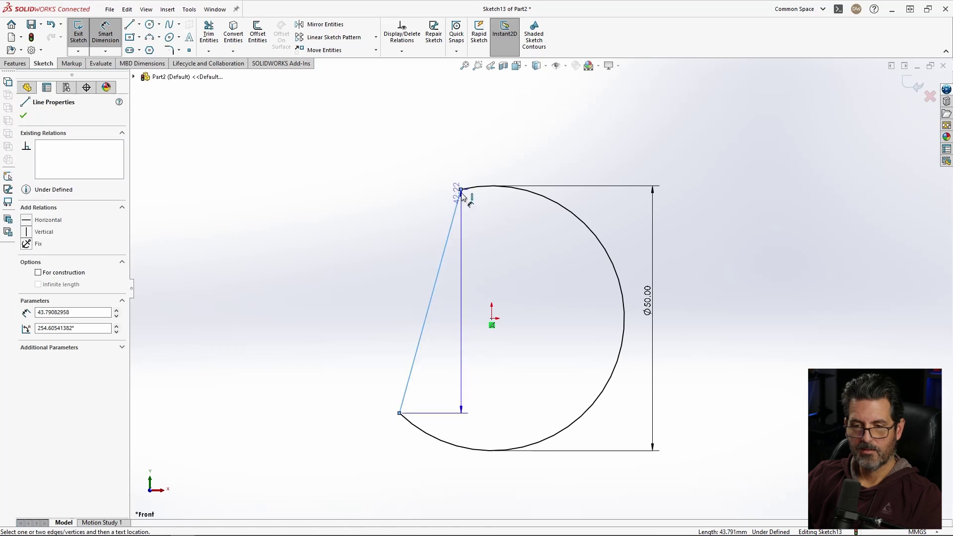
{"action": "left_click", "coordinate": [461, 191]}
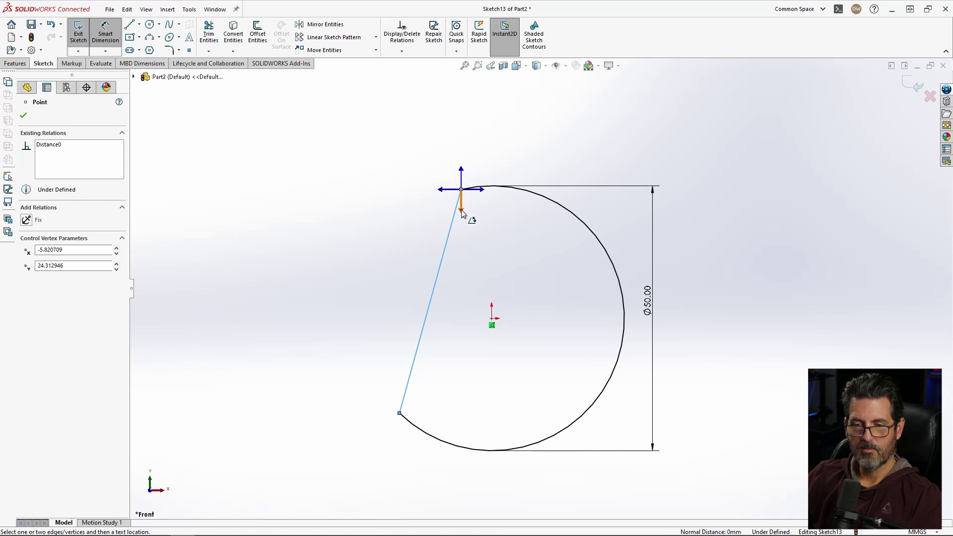
{"action": "left_click", "coordinate": [461, 210]}
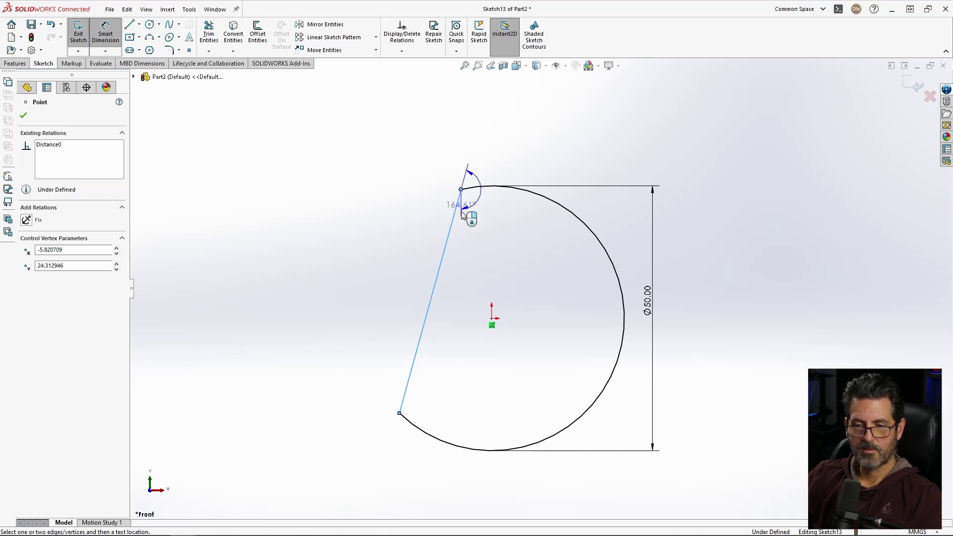
{"action": "left_click", "coordinate": [444, 349]}
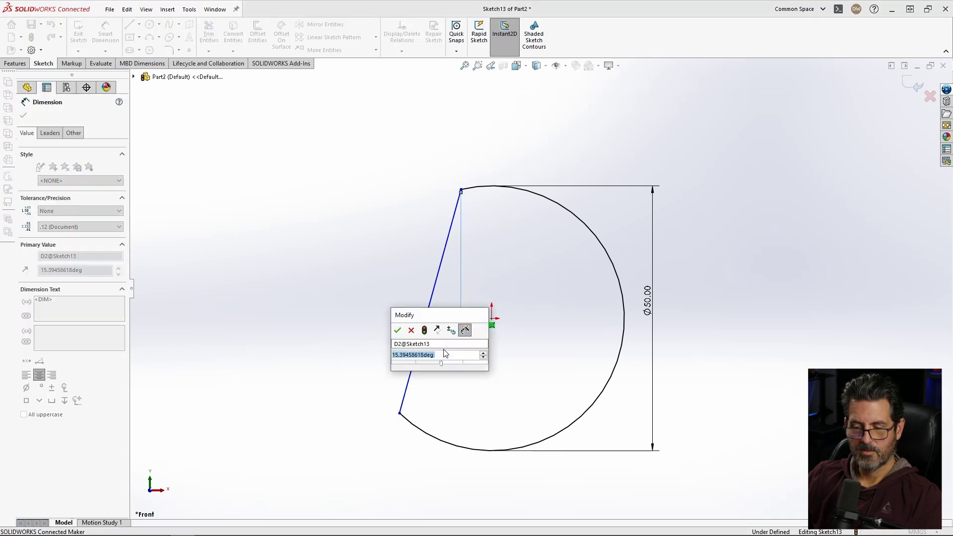
{"action": "type", "text": "15"}
{"action": "key", "text": "Return"}
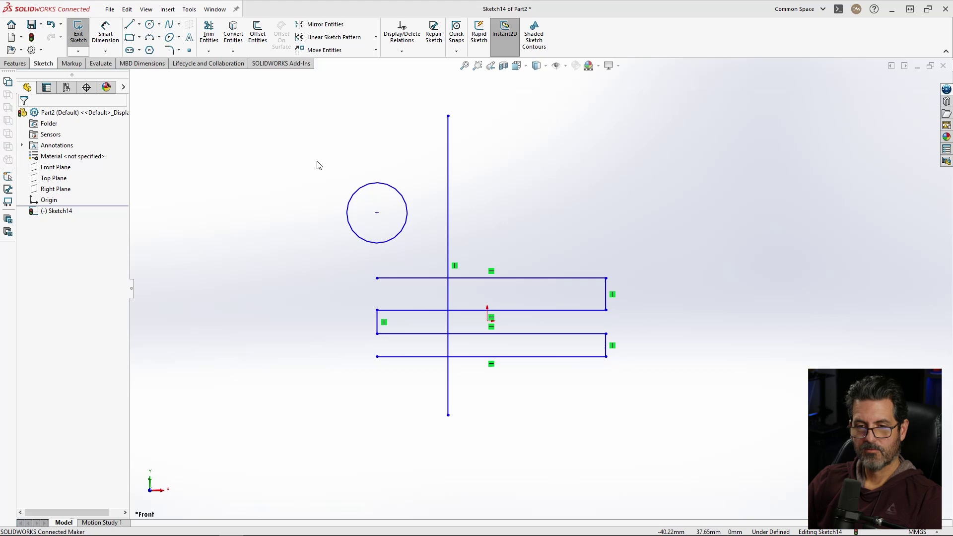
- Compare window and crossing selections on the circle, vertical line and zigzag lines, clearing each selection
{"action": "left_click_drag", "start_coordinate": [317, 161], "coordinate": [571, 295]}
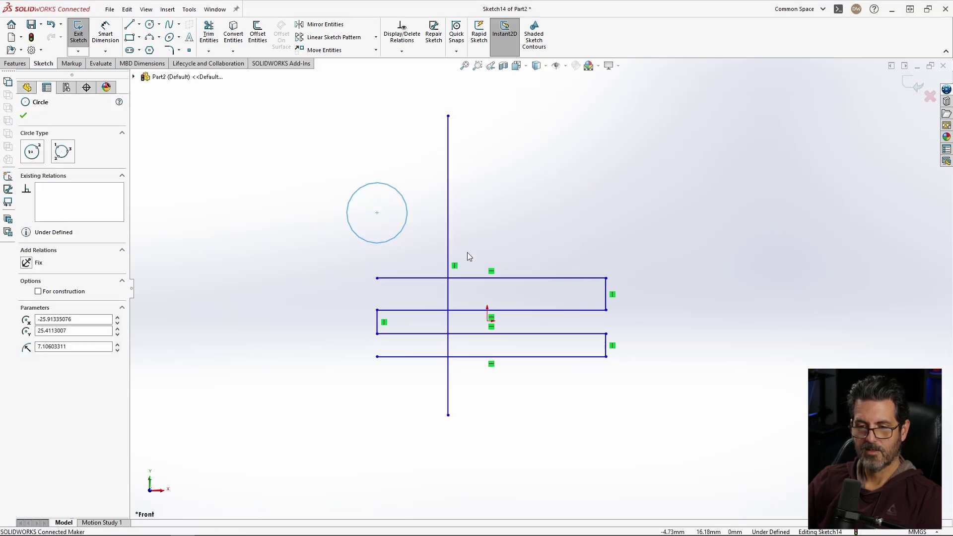
{"action": "left_click_drag", "start_coordinate": [615, 406], "coordinate": [308, 151]}
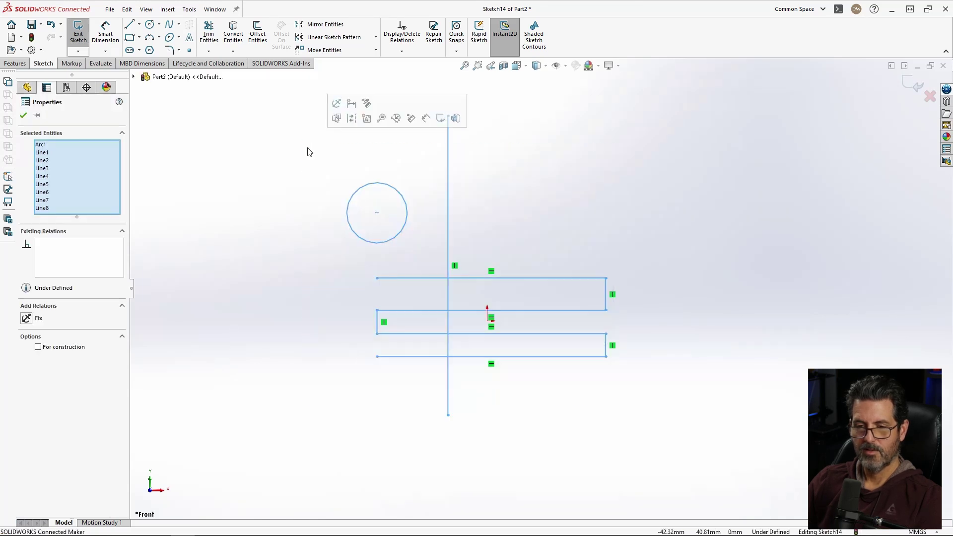
{"action": "left_click", "coordinate": [508, 180]}
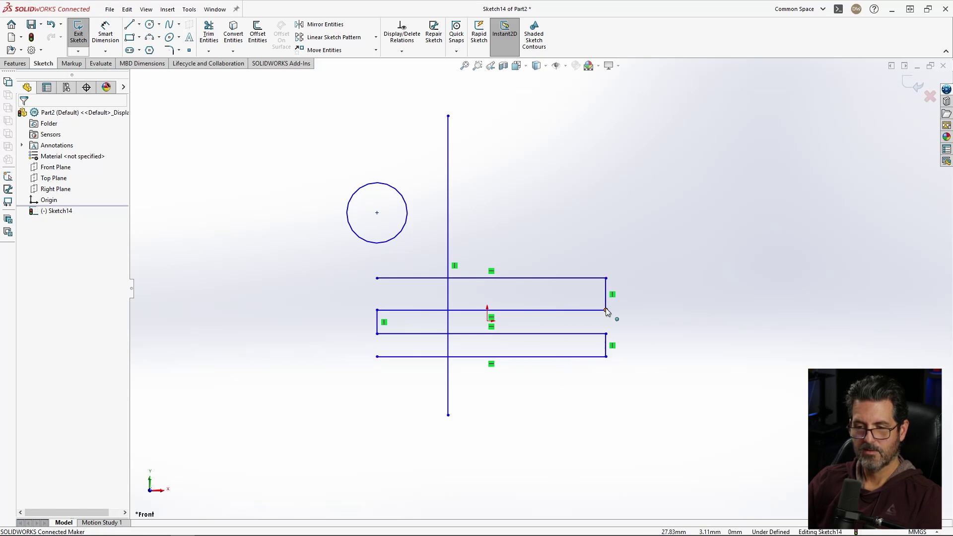
{"action": "mouse_move", "coordinate": [357, 267]}
{"action": "left_mouse_down"}
{"action": "mouse_move", "coordinate": [515, 362]}
{"action": "mouse_move", "coordinate": [623, 383]}
{"action": "mouse_move", "coordinate": [624, 374]}
{"action": "left_mouse_up"}
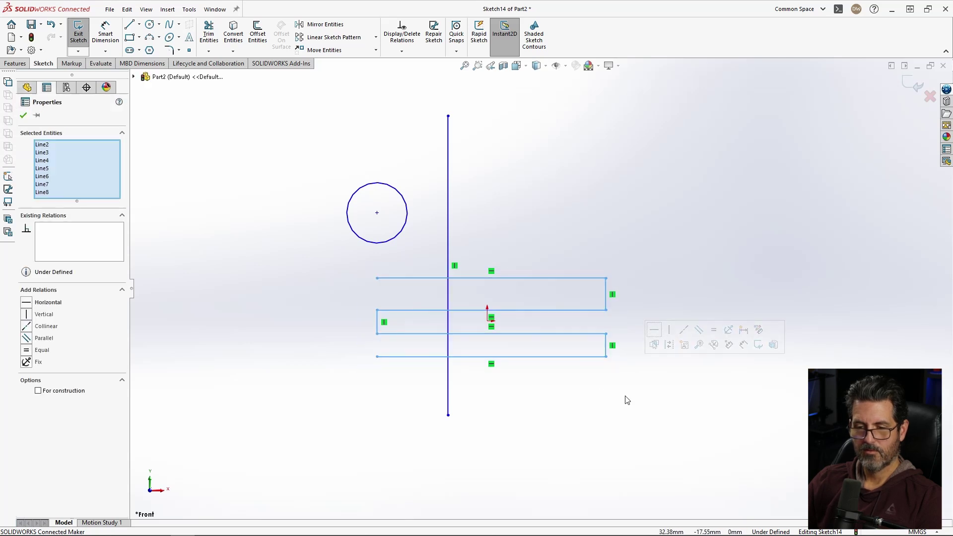
{"action": "left_click", "coordinate": [595, 381]}
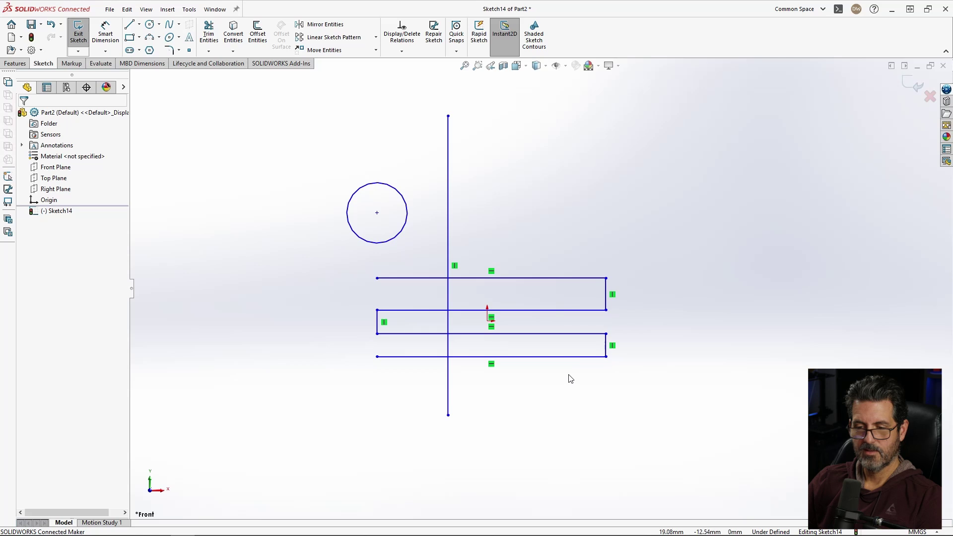
- Delete the four horizontal zigzag lines using a crossing selection, and undo the deletion
{"action": "left_click_drag", "start_coordinate": [577, 375], "coordinate": [506, 253]}
{"action": "key", "text": "Delete"}
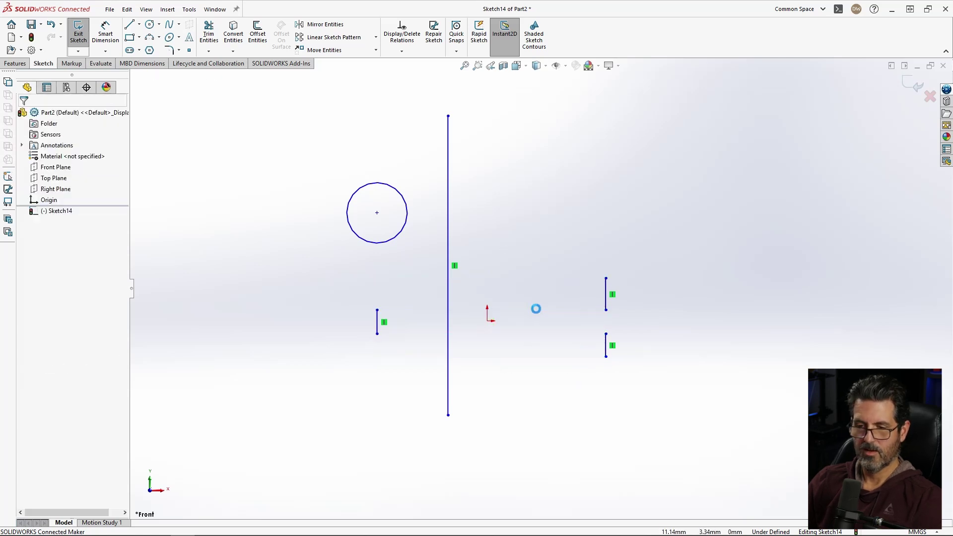
{"action": "key", "text": "ctrl+z"}
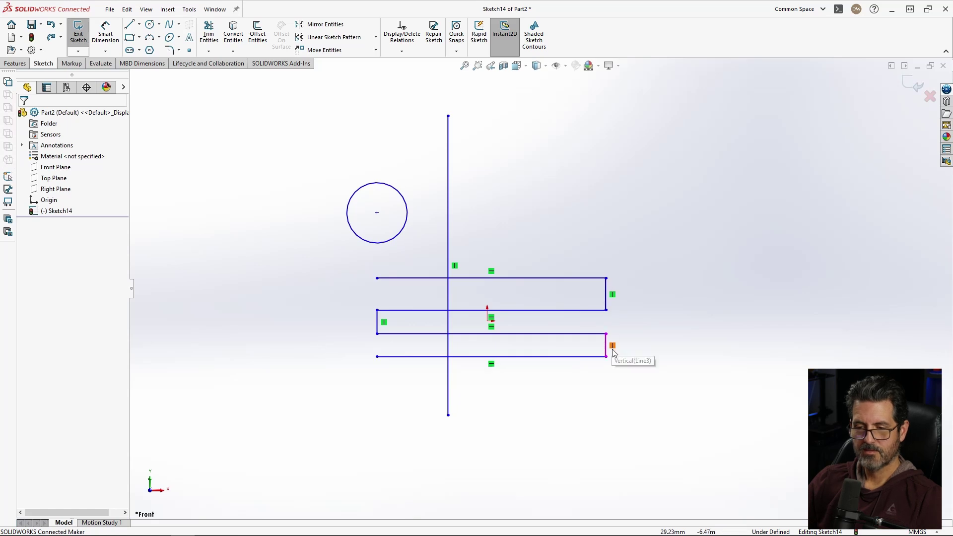
- Delete the two short vertical lines on the zigzag's right side using a window selection, and undo the deletion
{"action": "left_click_drag", "start_coordinate": [633, 389], "coordinate": [566, 209]}
{"action": "key", "text": "Escape"}
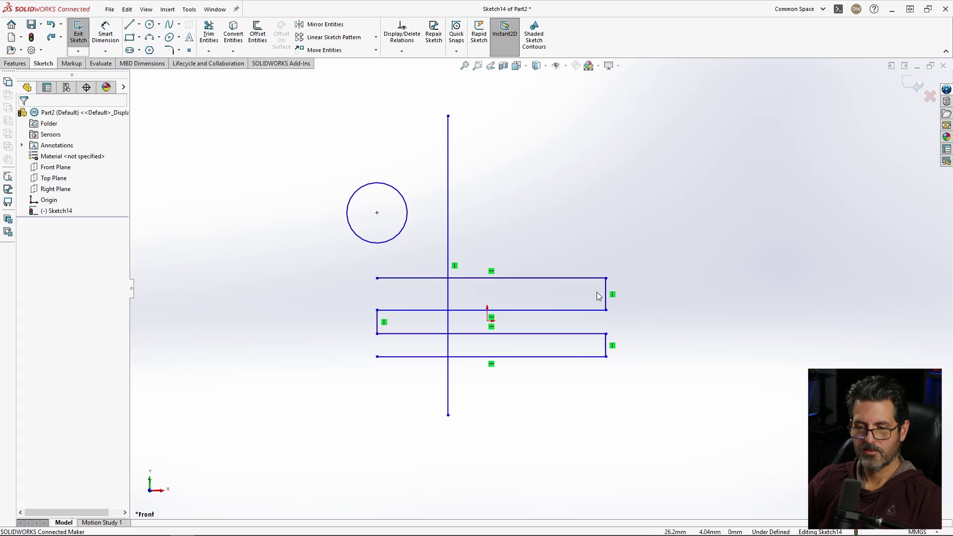
{"action": "left_click_drag", "start_coordinate": [585, 250], "coordinate": [649, 404]}
{"action": "key", "text": "Delete"}
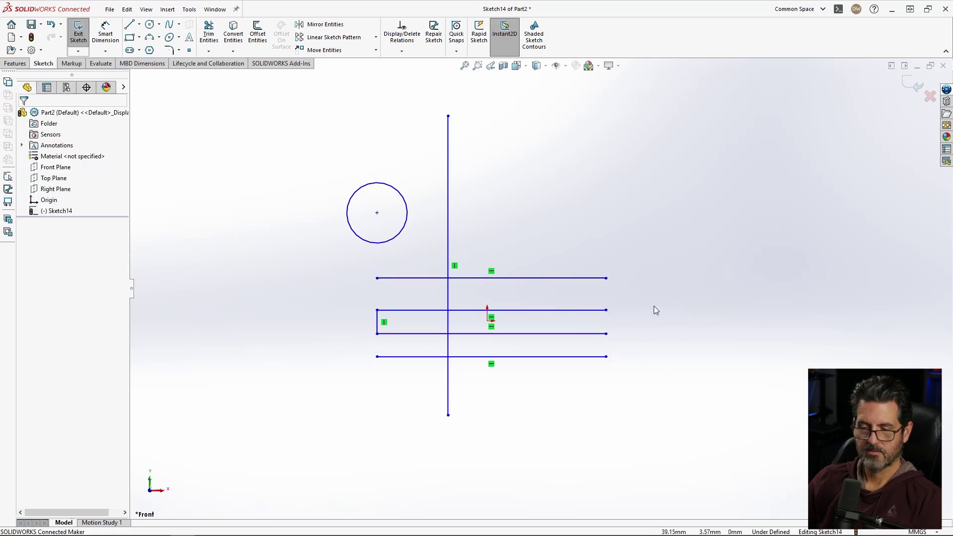
{"action": "key", "text": "ctrl+z"}
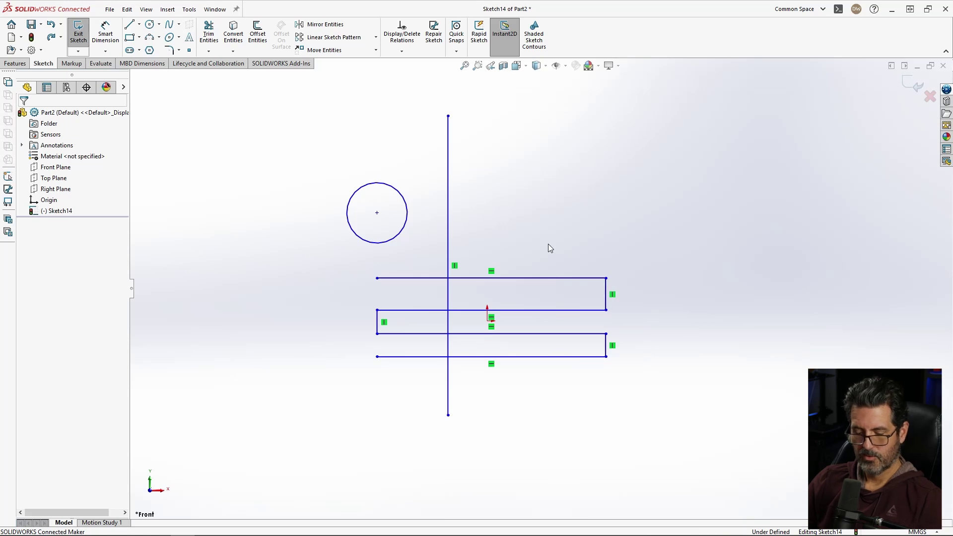
- Select all sketch entities at once and clear the selection
{"action": "key", "text": "ctrl+a"}
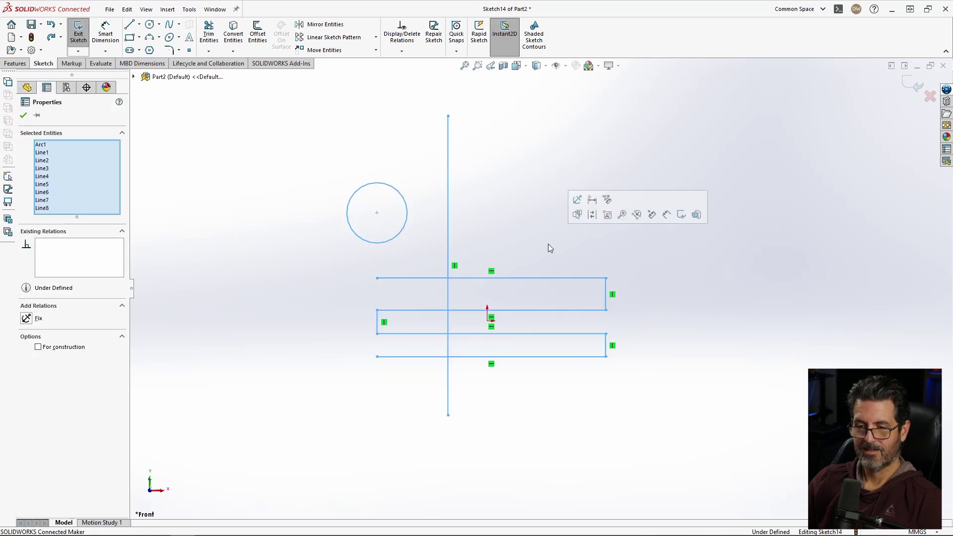
{"action": "left_click", "coordinate": [523, 258]}
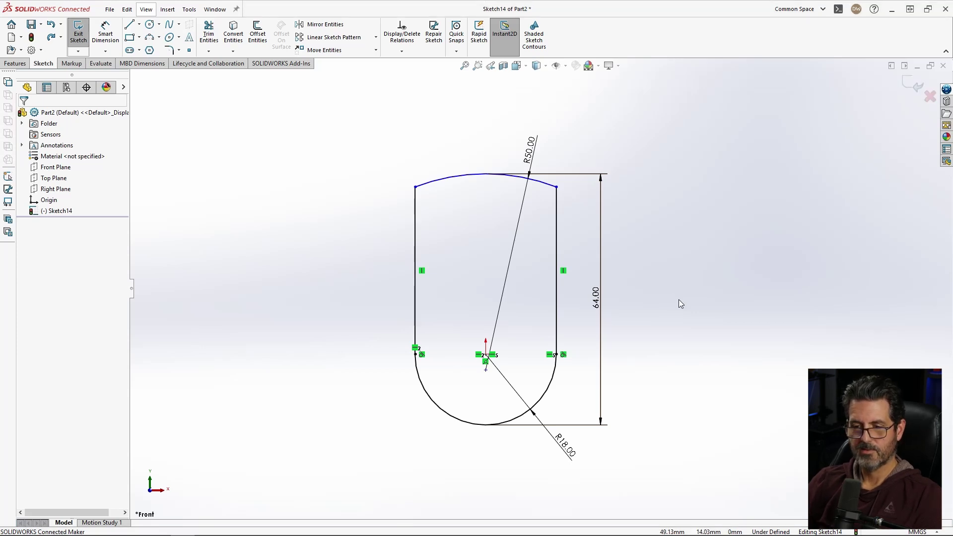
- Inspect the top arc's R50 dimension and test the sketch's freedom by moving the arc's right endpoint
{"action": "left_click", "coordinate": [499, 177]}
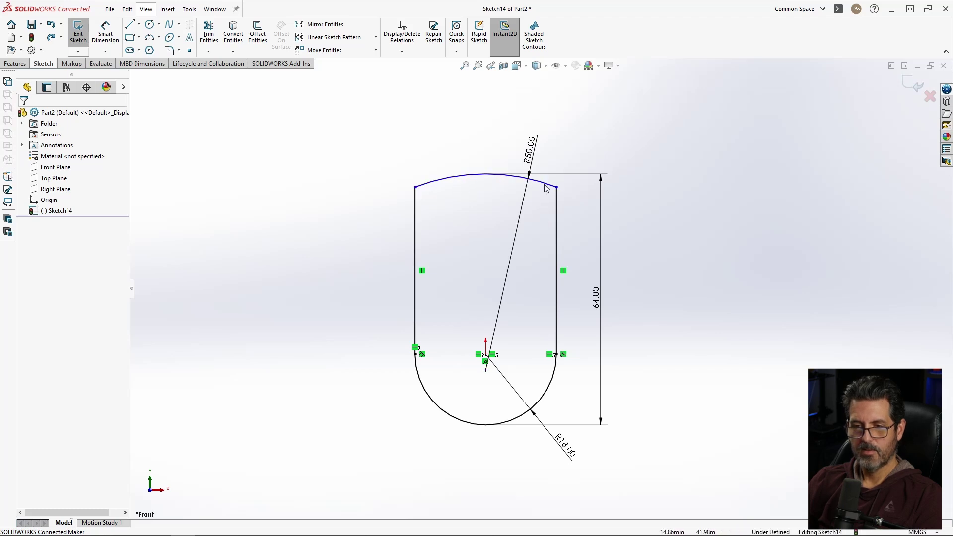
{"action": "left_click", "coordinate": [530, 150]}
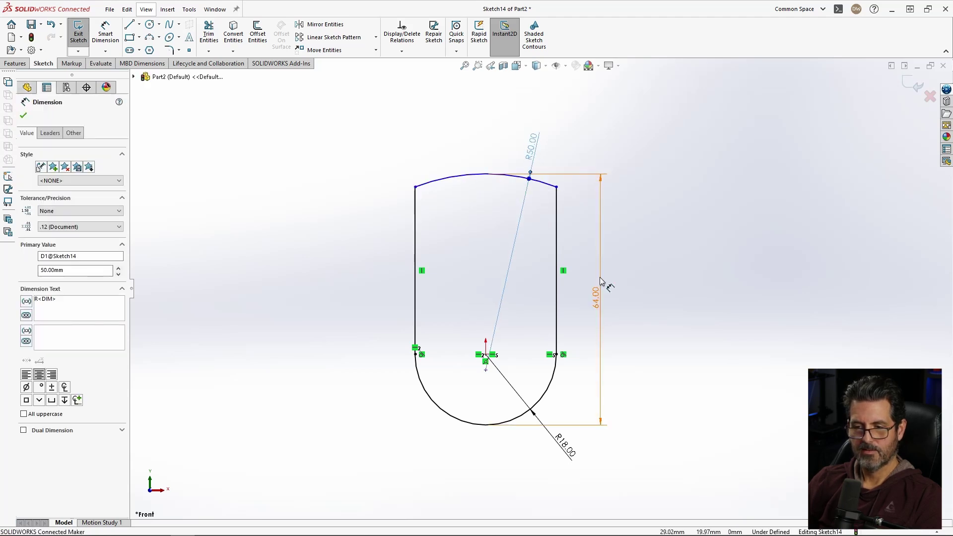
{"action": "left_click", "coordinate": [570, 185]}
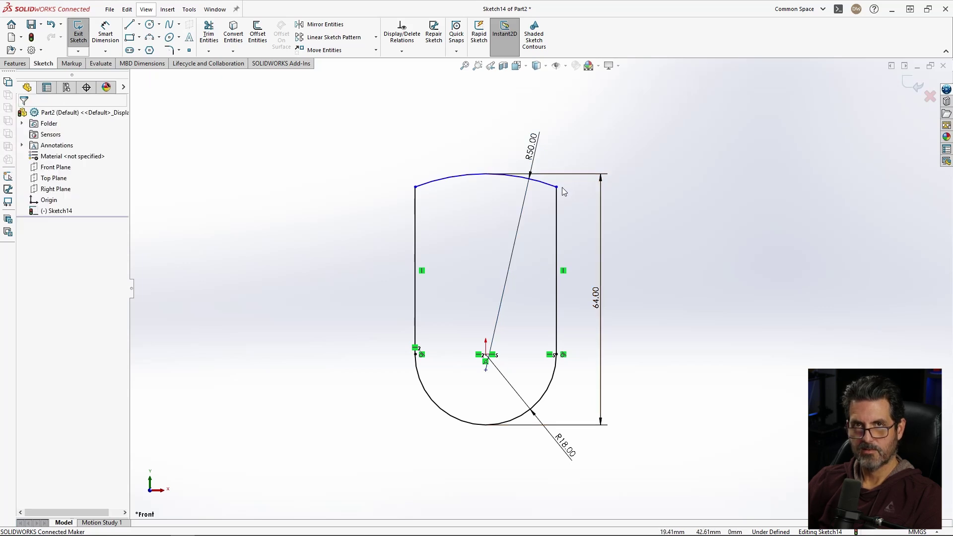
{"action": "left_click", "coordinate": [556, 187]}
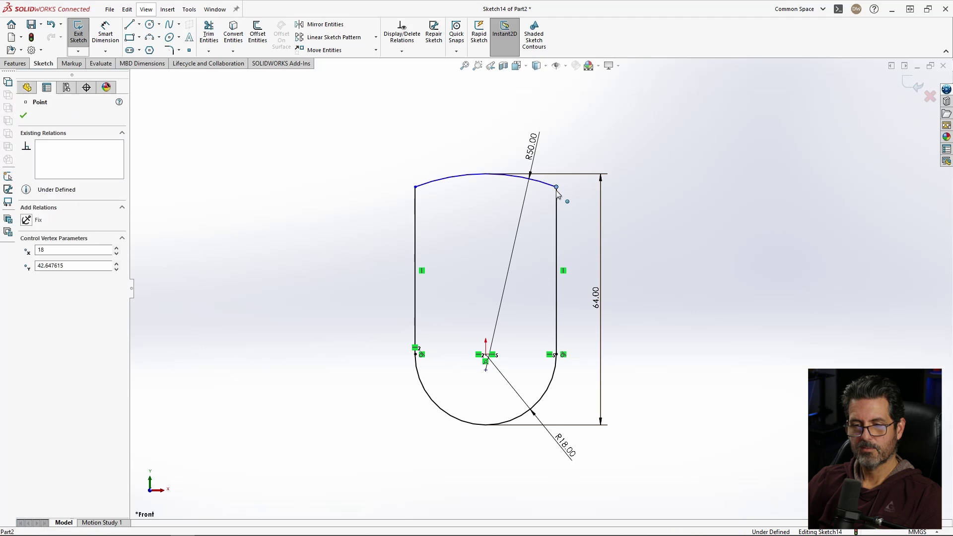
{"action": "left_click_drag", "start_coordinate": [556, 187], "coordinate": [580, 185]}
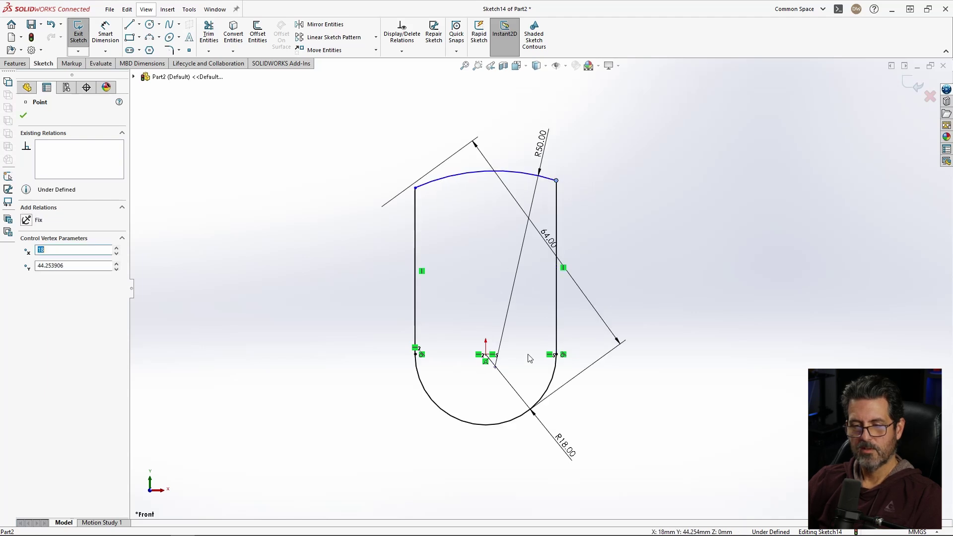
- Add a vertical relation between the top arc's center point and the origin
{"action": "left_click", "coordinate": [495, 367]}
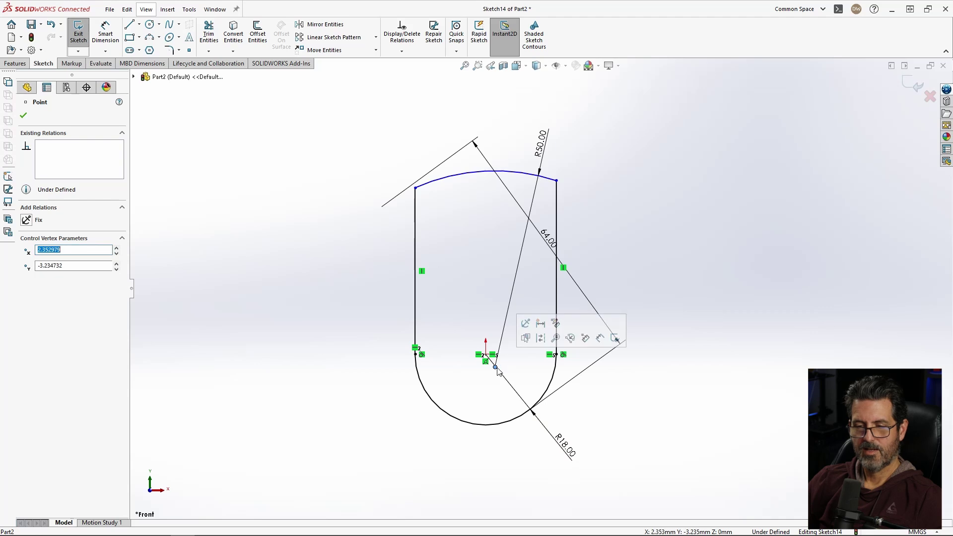
{"action": "left_click", "coordinate": [486, 355], "text": "ctrl"}
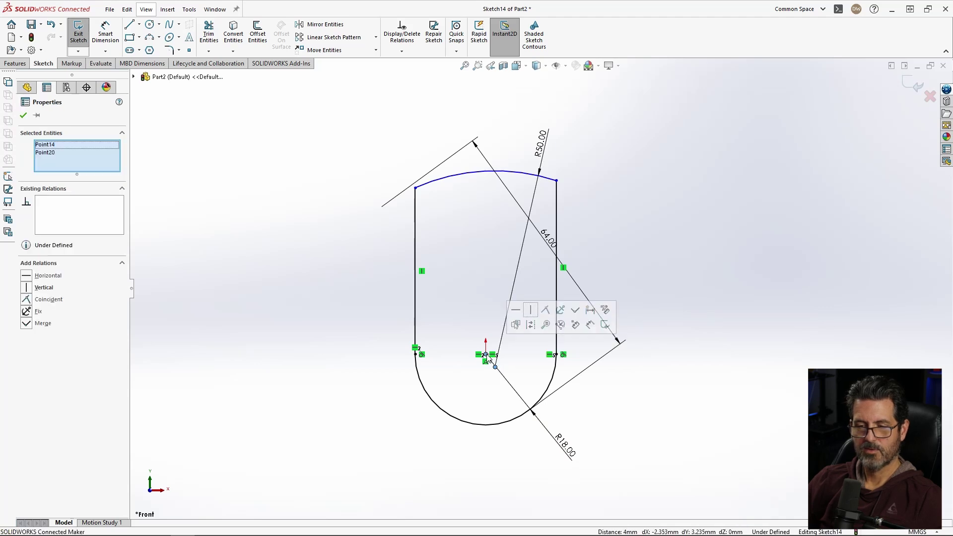
{"action": "left_click", "coordinate": [531, 310]}
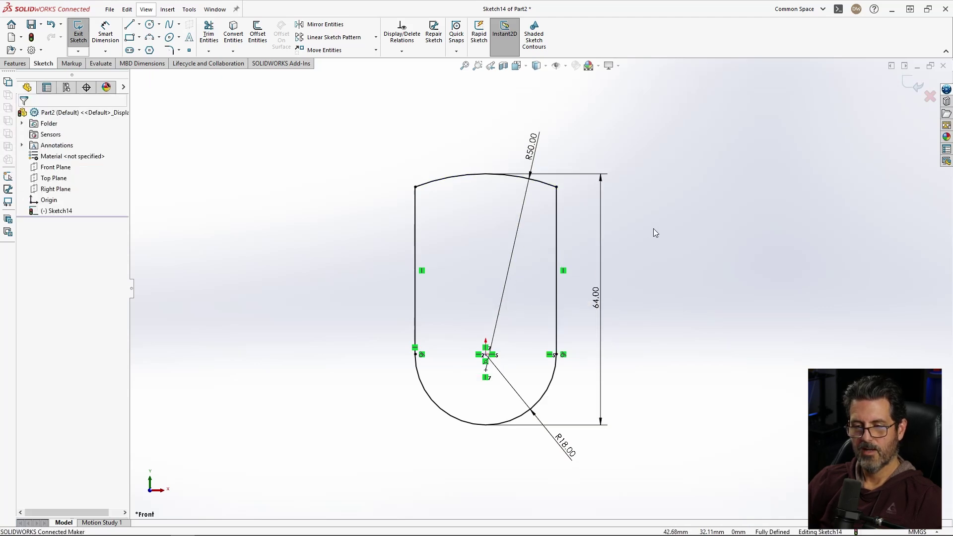